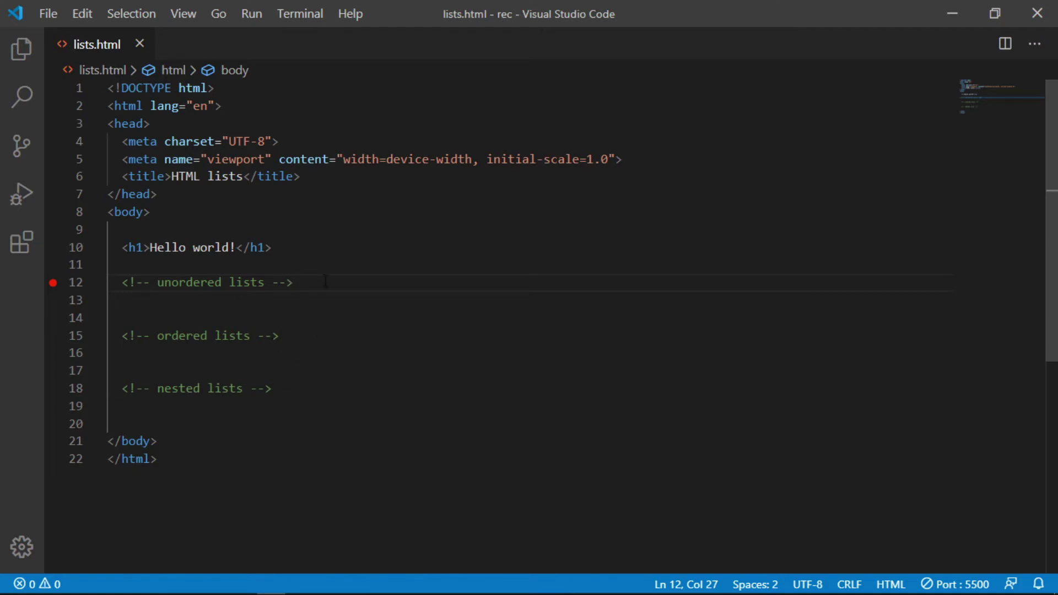
# Step: Build a <ul> block with three <li> items: The, Coding and Corner
pyautogui.press('Return')
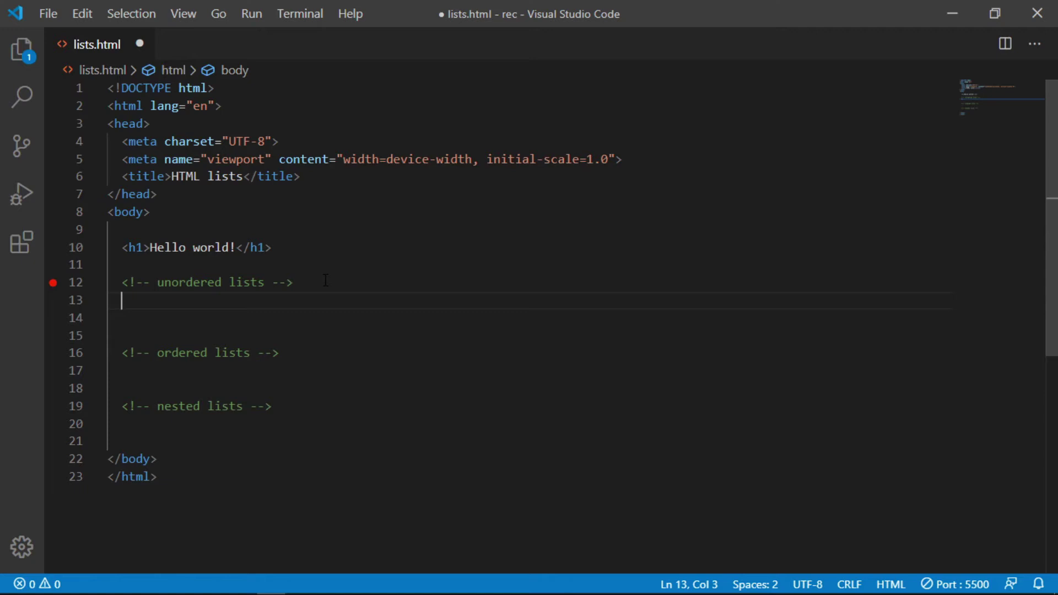
pyautogui.write('<ul></ul>')
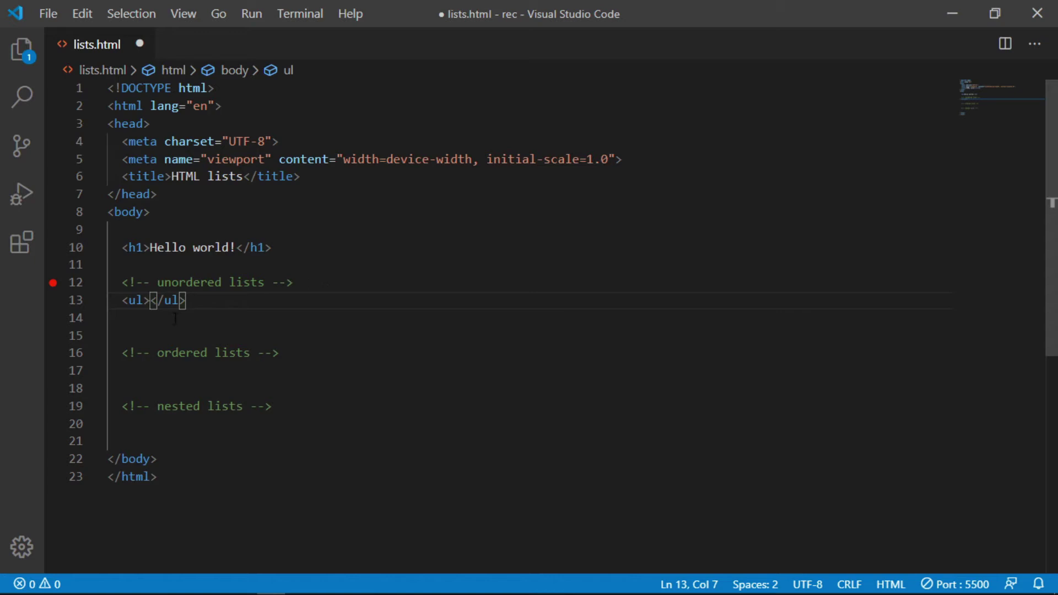
pyautogui.press('Return')
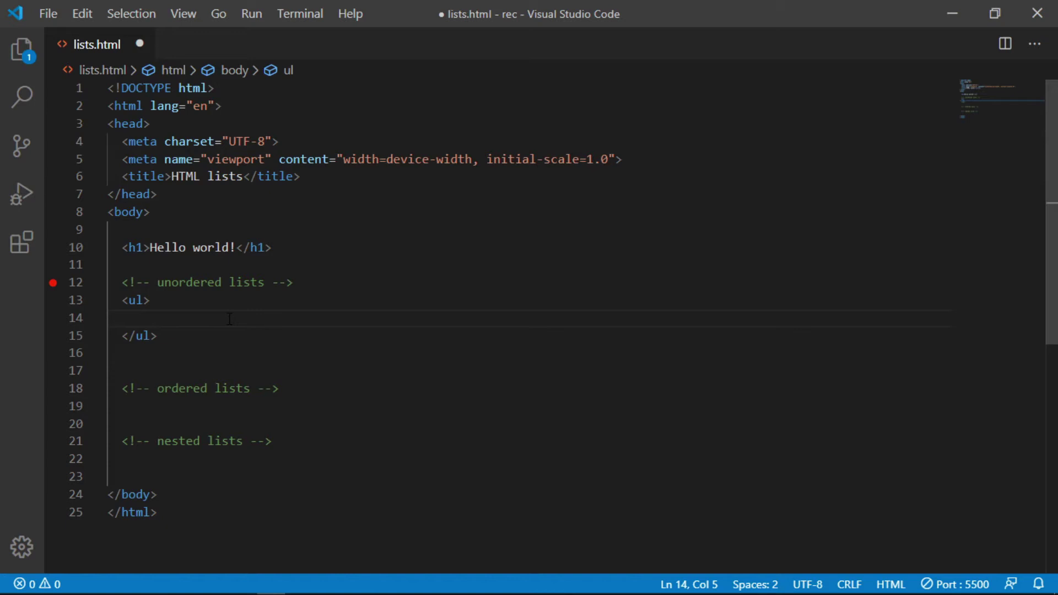
pyautogui.write('<li>')
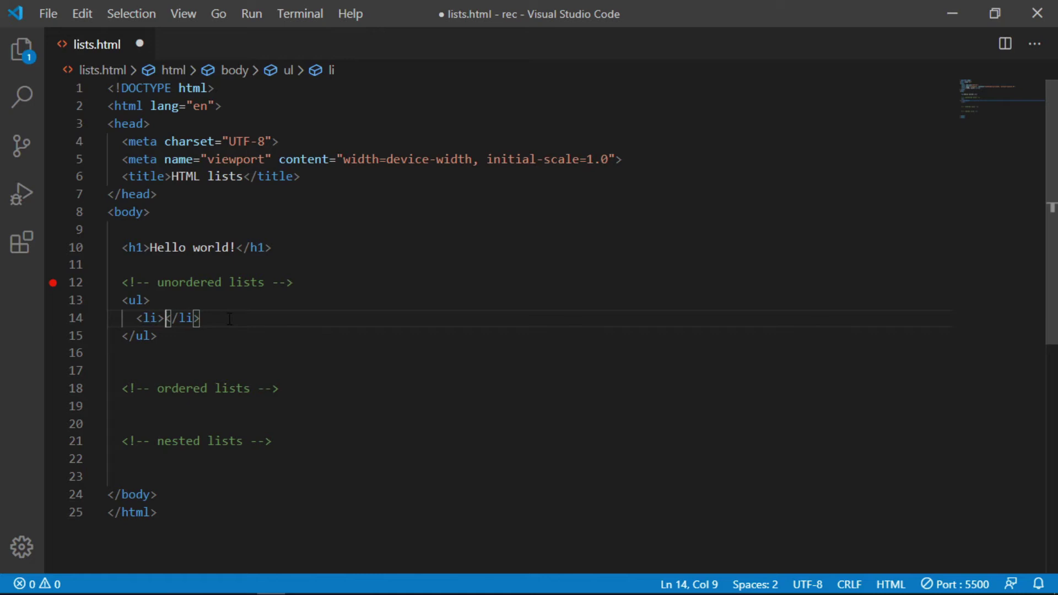
pyautogui.write('The')
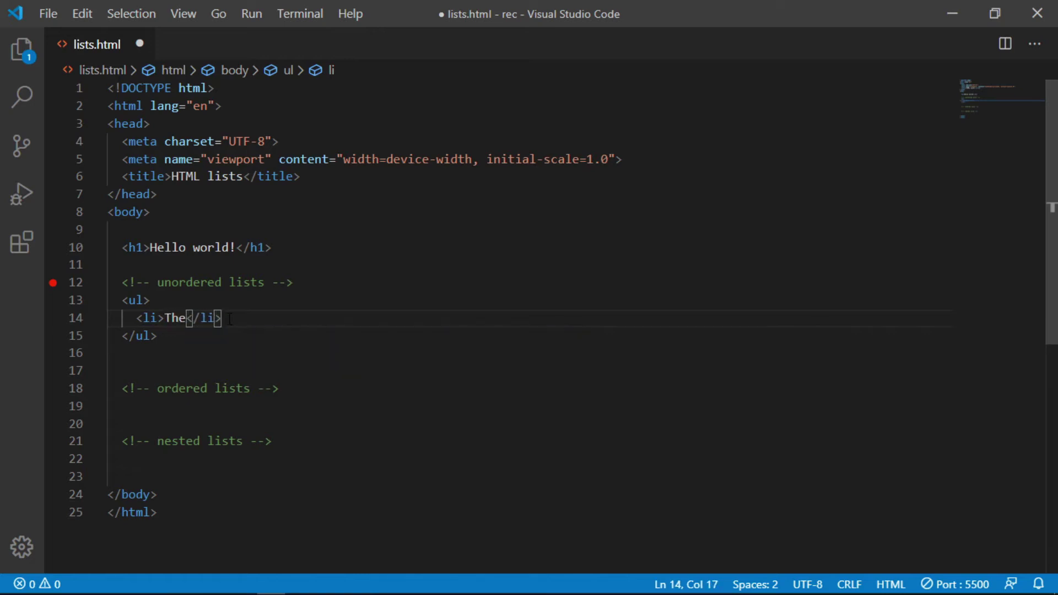
pyautogui.press('Return')
pyautogui.write('<li>')
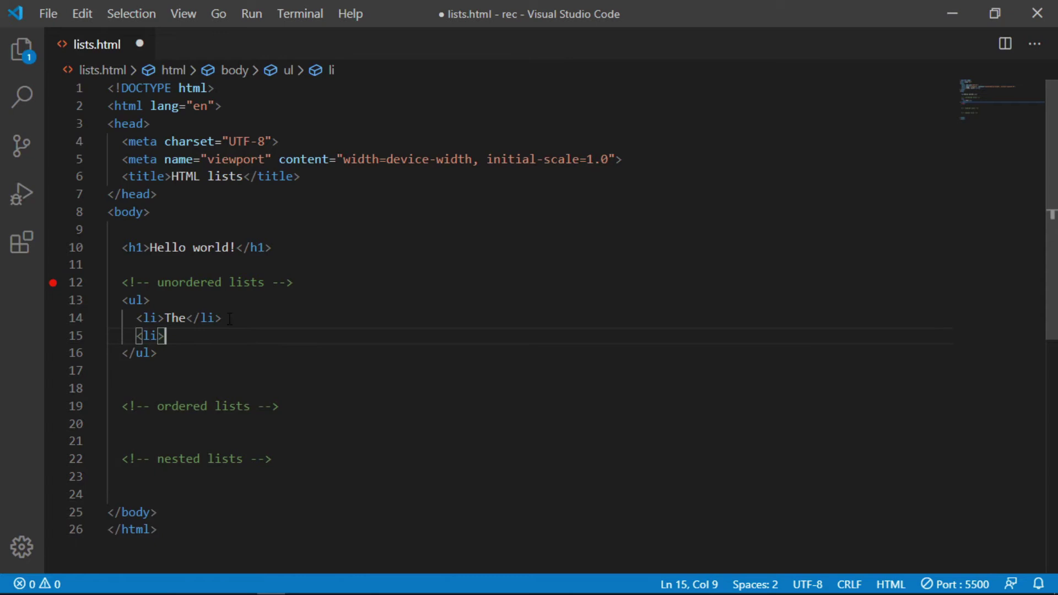
pyautogui.write('Coding</li>')
pyautogui.press('End')
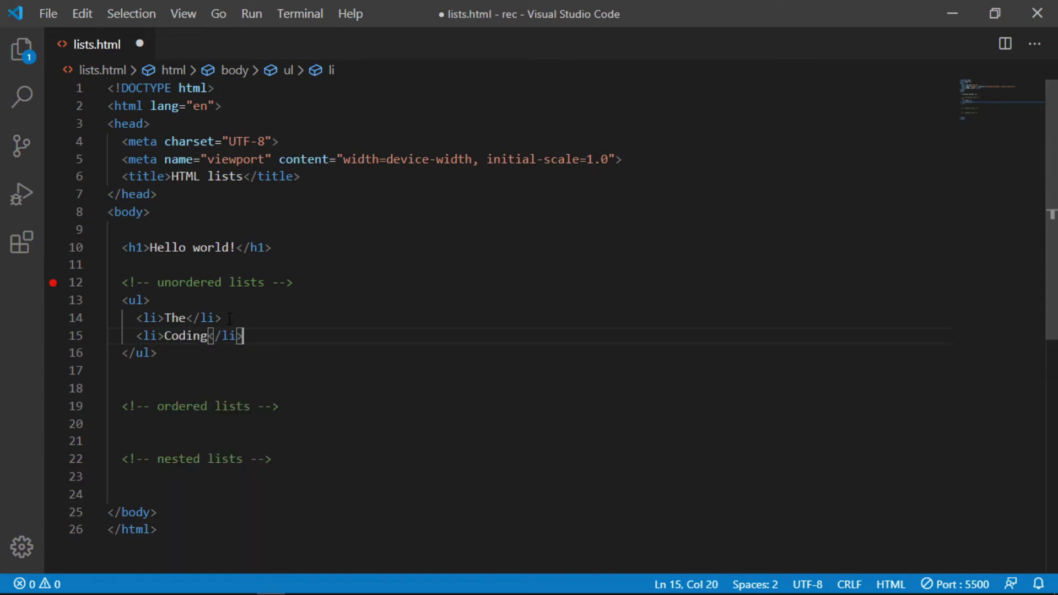
pyautogui.press('Return')
pyautogui.write('<li>')
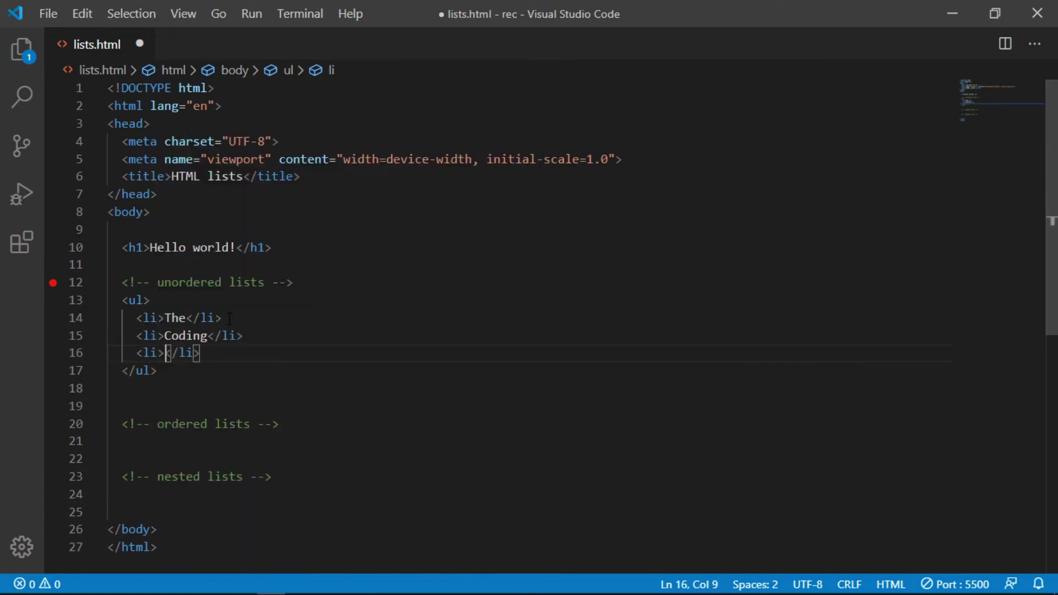
pyautogui.write('Corner')
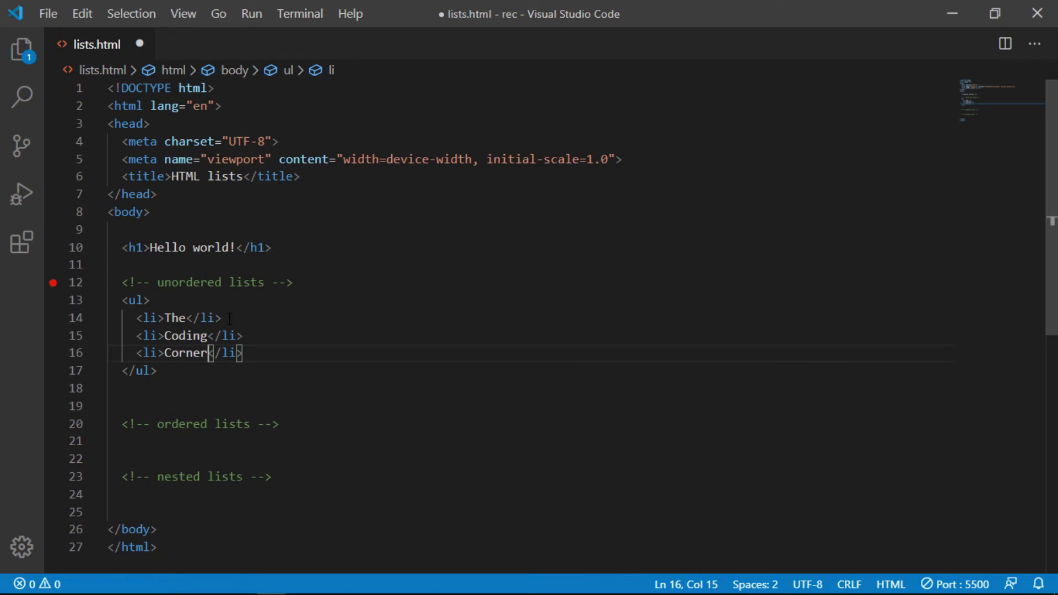
# Step: Review the finished list items, then add a fresh line under the ordered lists comment
pyautogui.moveTo(158, 370); pyautogui.dragTo(122, 300)
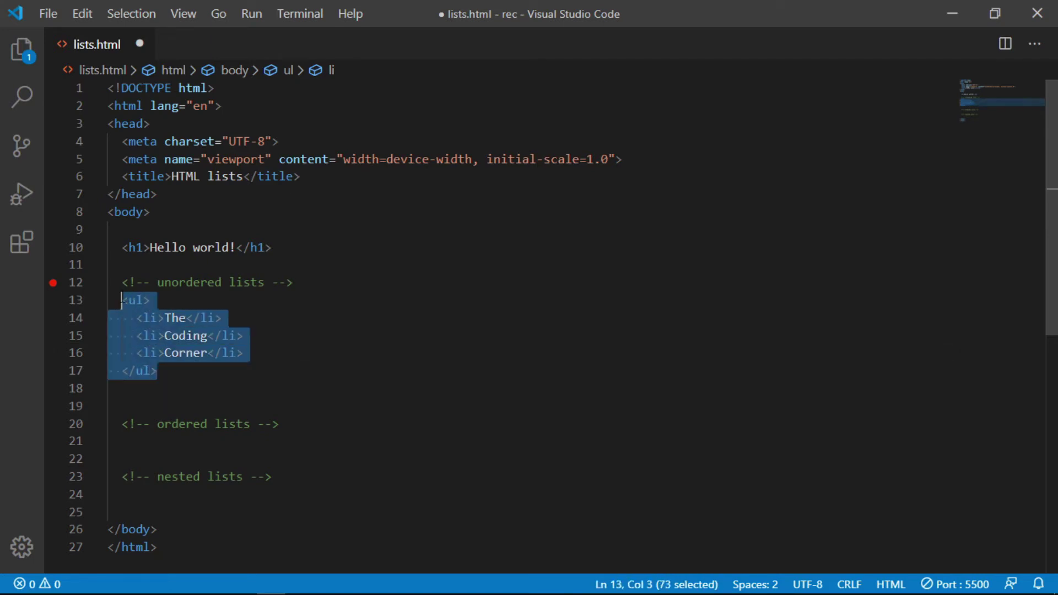
pyautogui.click(172, 353)
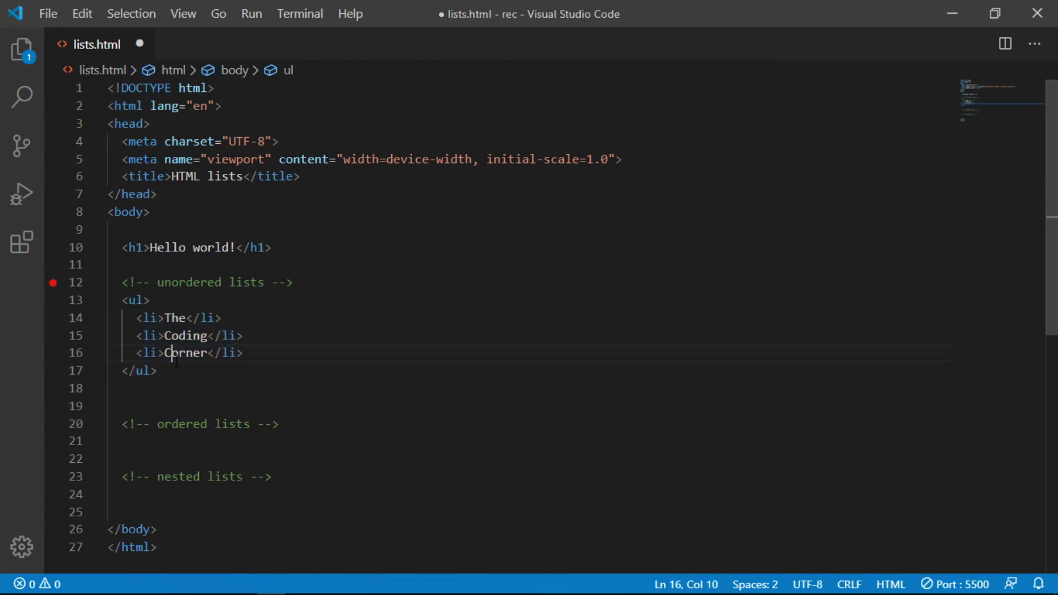
pyautogui.click(171, 318)
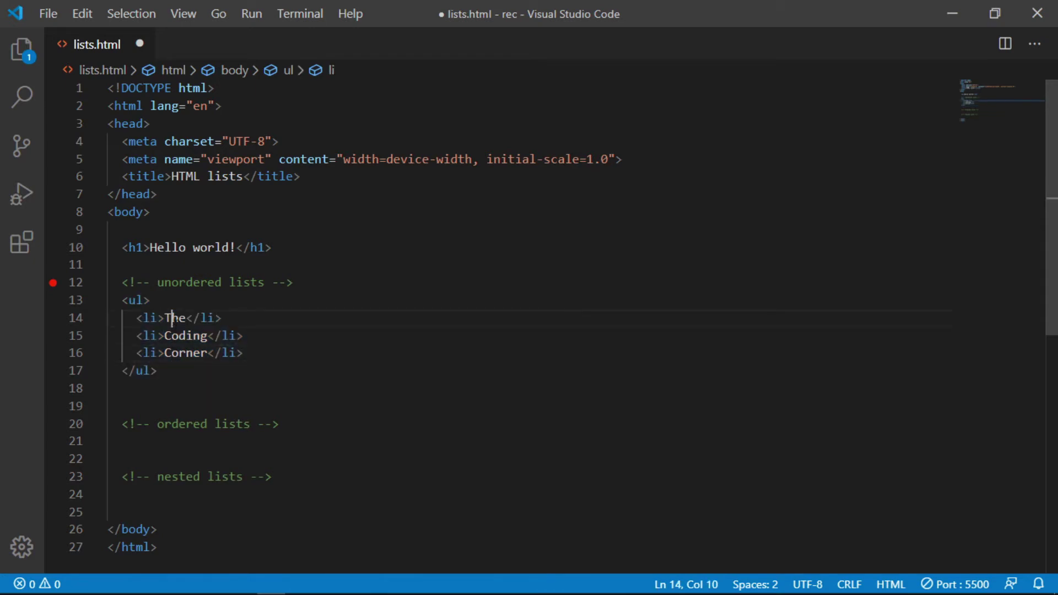
pyautogui.click(172, 335)
pyautogui.click(181, 353)
pyautogui.click(283, 424)
pyautogui.press('Return')
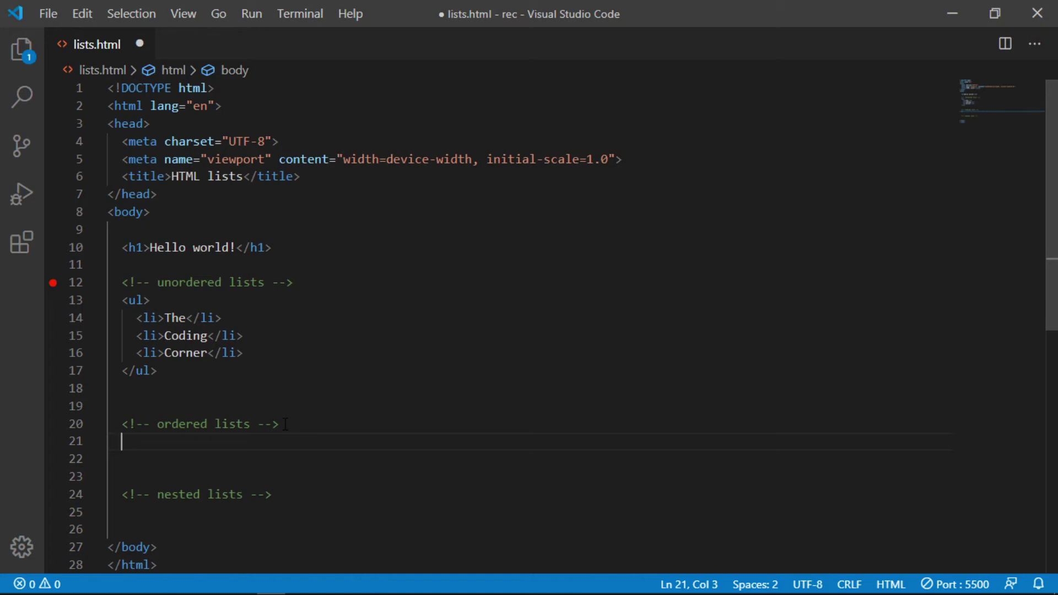
pyautogui.write('<ol')
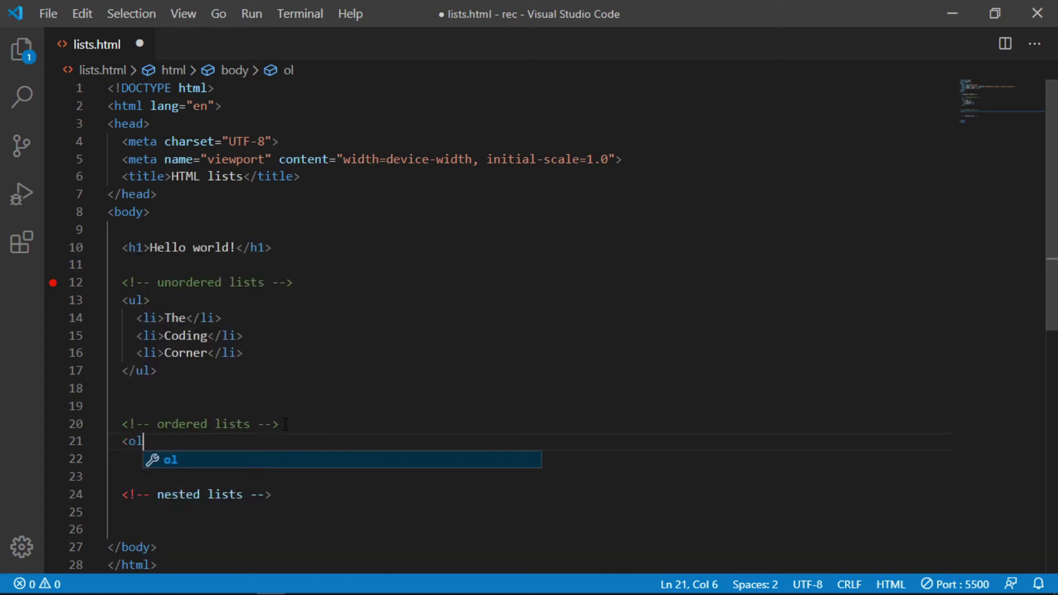
pyautogui.write('></ol>')
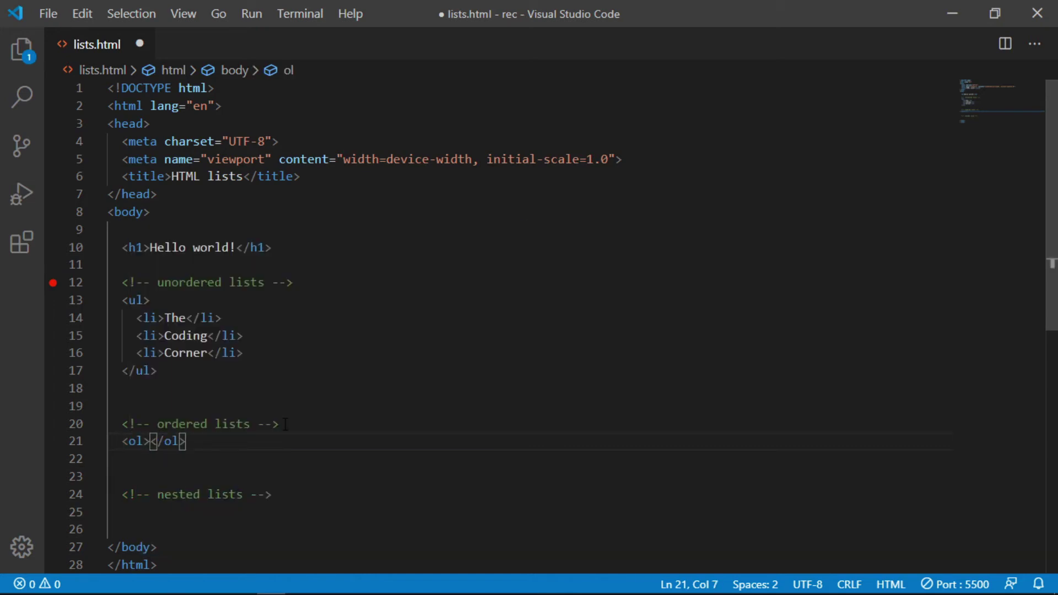
# Step: Fill an <ol> with Record, Video and Audio items and save lists.html
pyautogui.press('Return')
pyautogui.write('<')
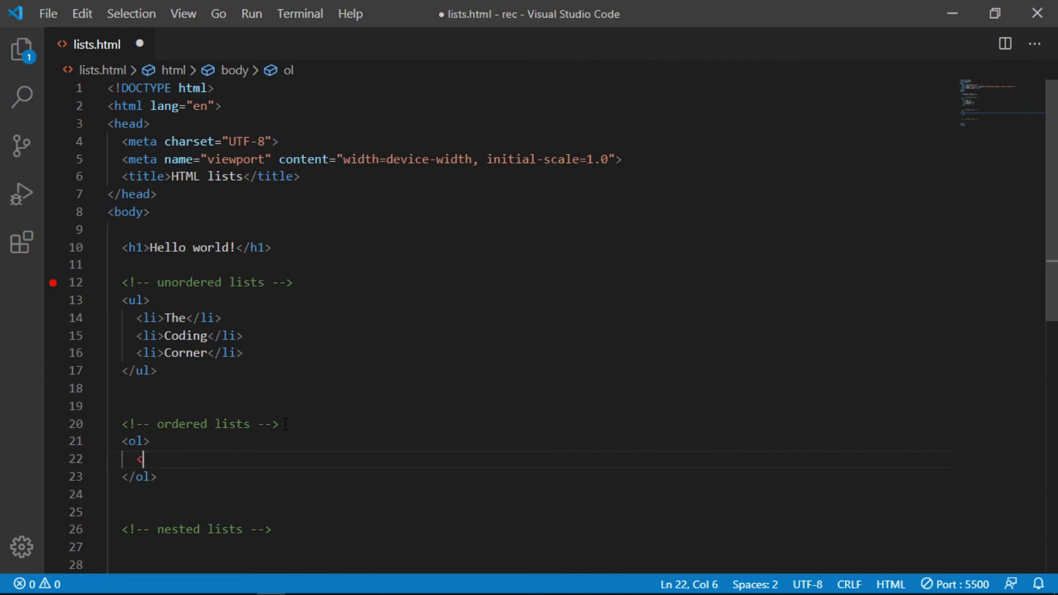
pyautogui.write('li></li>')
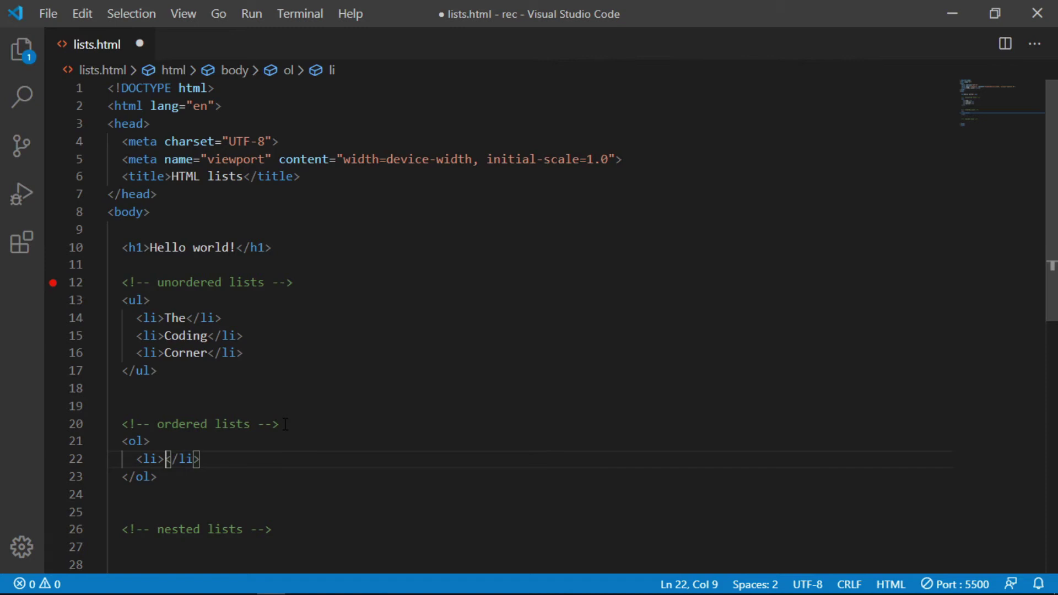
pyautogui.write('Re')
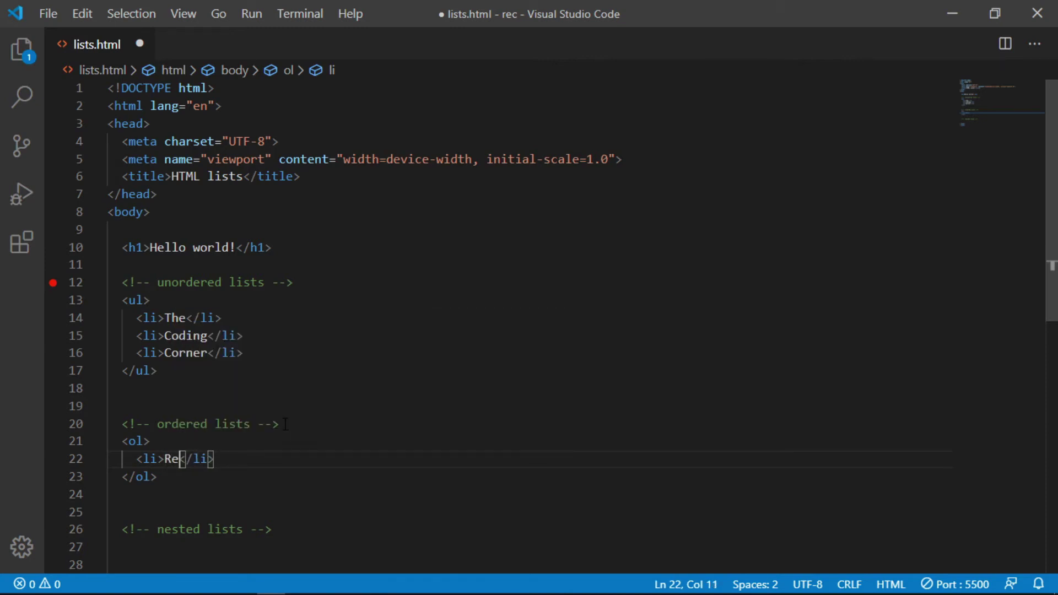
pyautogui.write('cord')
pyautogui.press('End')
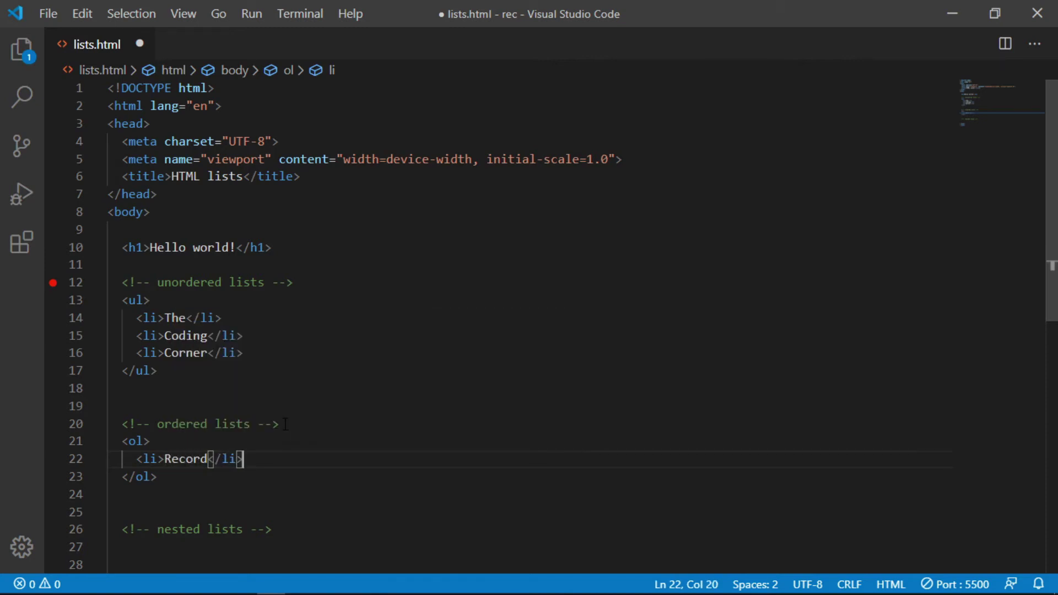
pyautogui.write('<li')
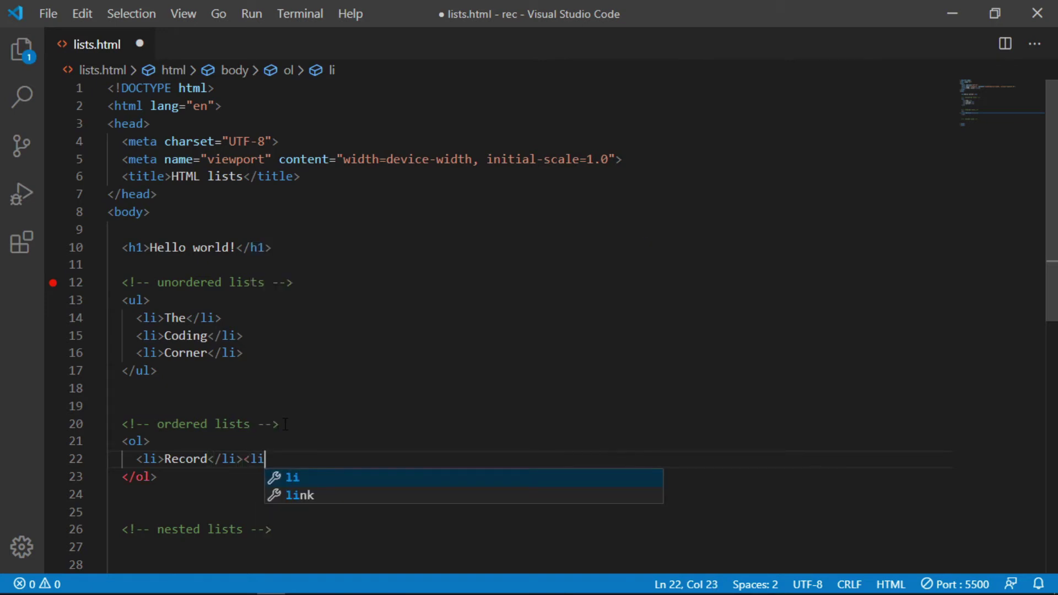
pyautogui.write('></li>')
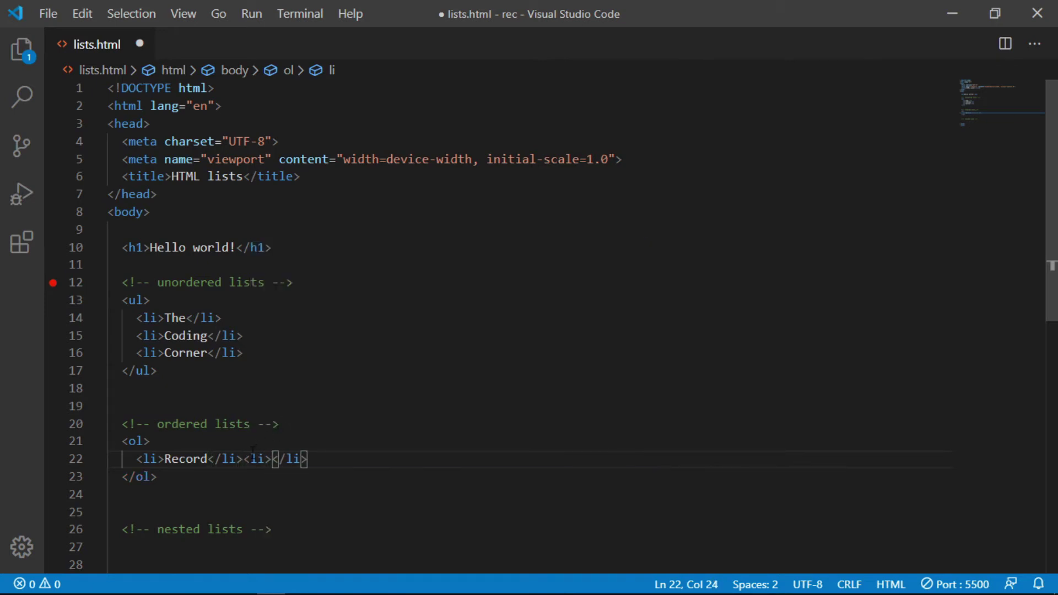
pyautogui.press('Left')
pyautogui.press('Left')
pyautogui.press('Left')
pyautogui.press('Return')
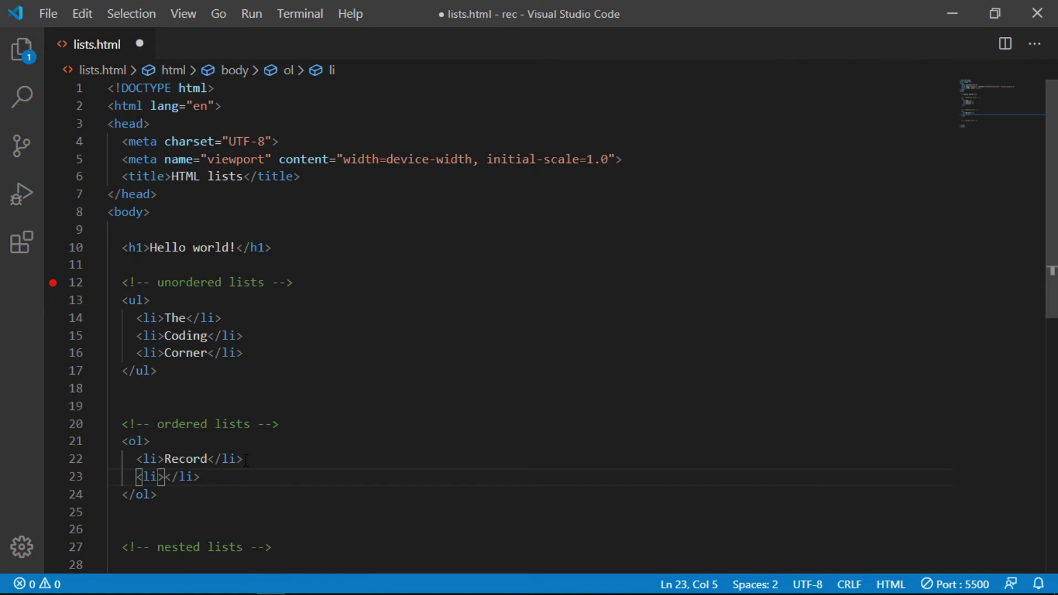
pyautogui.press('Right')
pyautogui.press('Right')
pyautogui.press('Right')
pyautogui.write('Video')
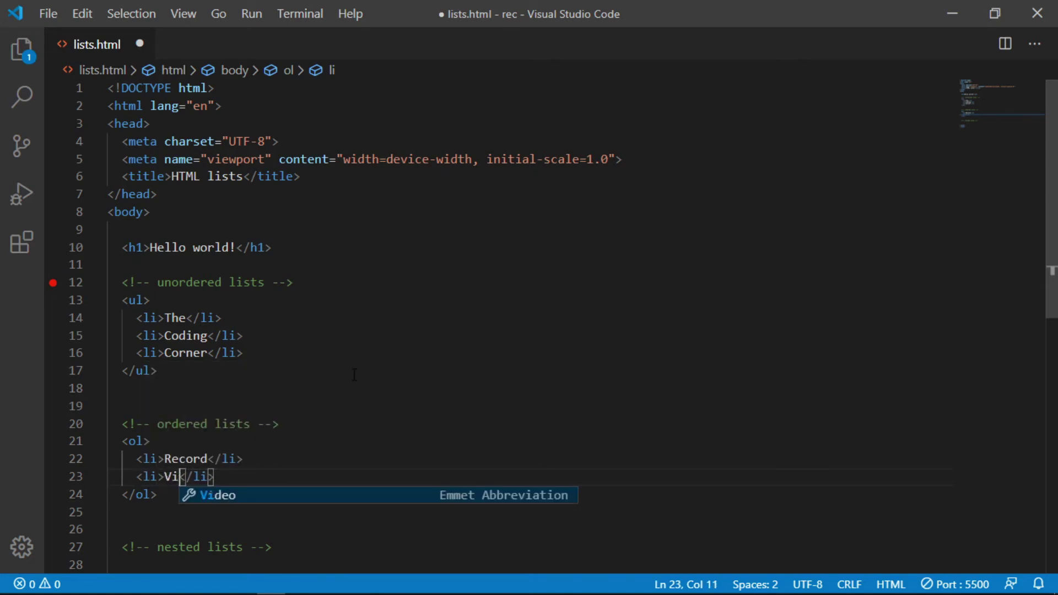
pyautogui.press('End')
pyautogui.press('Return')
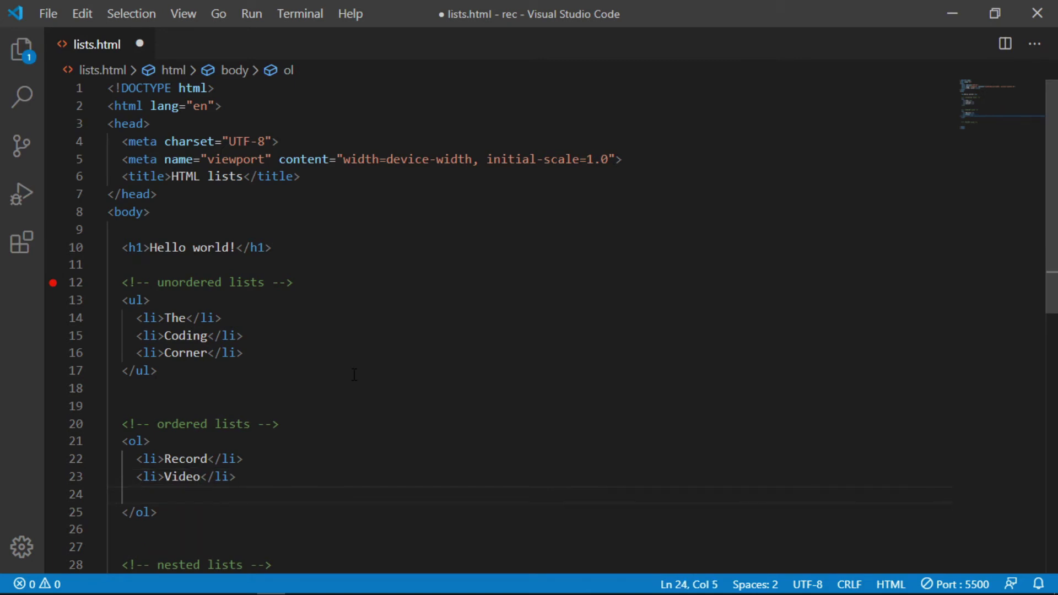
pyautogui.write('li')
pyautogui.press('Tab')
pyautogui.write('Audio')
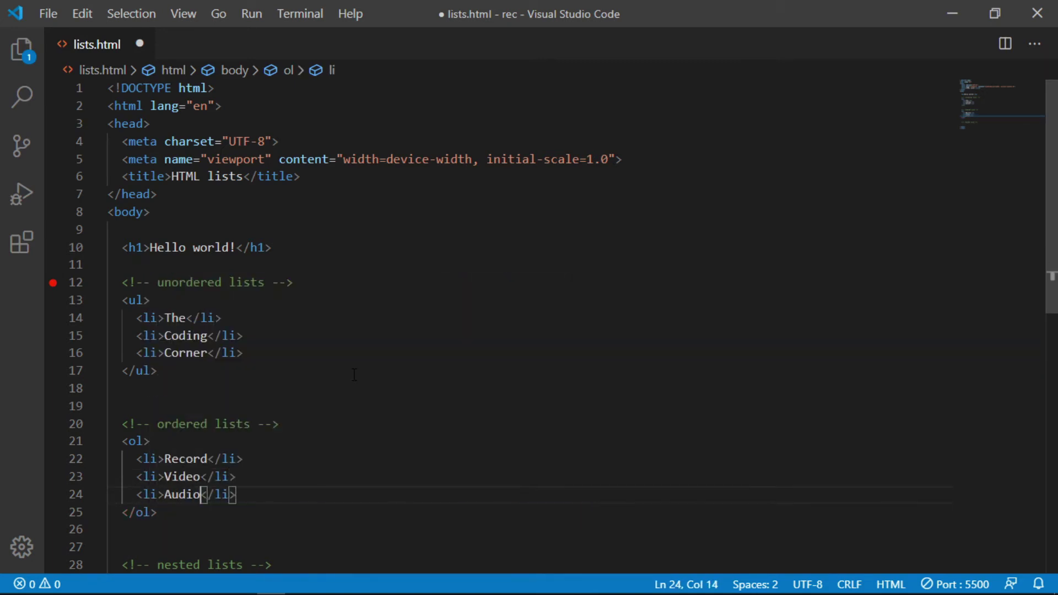
pyautogui.hotkey('ctrl', 's')
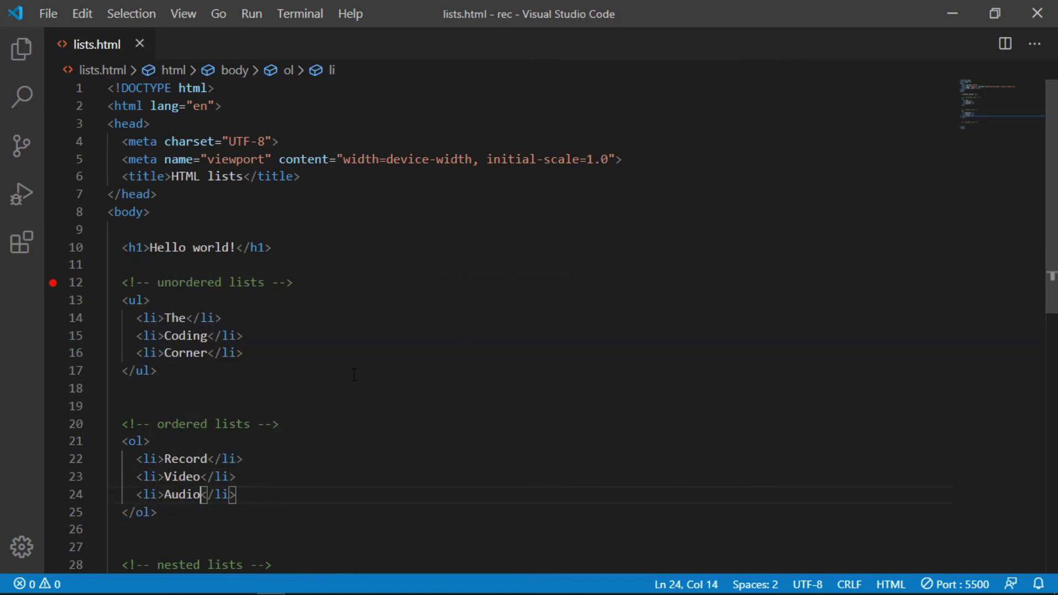
# Step: In Chrome, check the heading, The/Coding/Corner bullets and Record/Video/Audio numbers, then return to the editor
pyautogui.hotkey('alt', 'Tab')
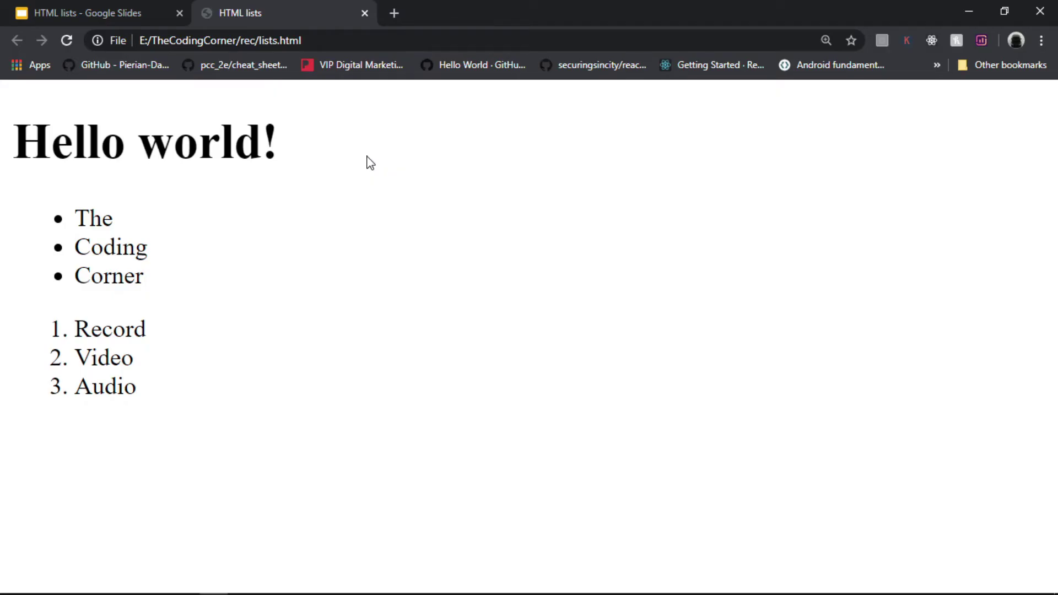
pyautogui.tripleClick(192, 147)
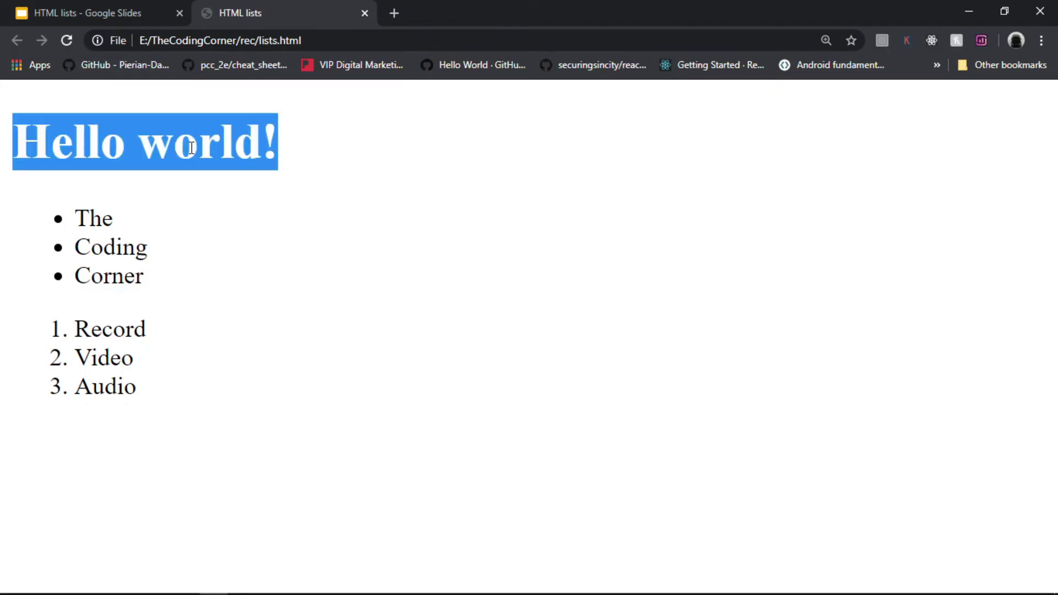
pyautogui.moveTo(144, 280); pyautogui.dragTo(76, 217)
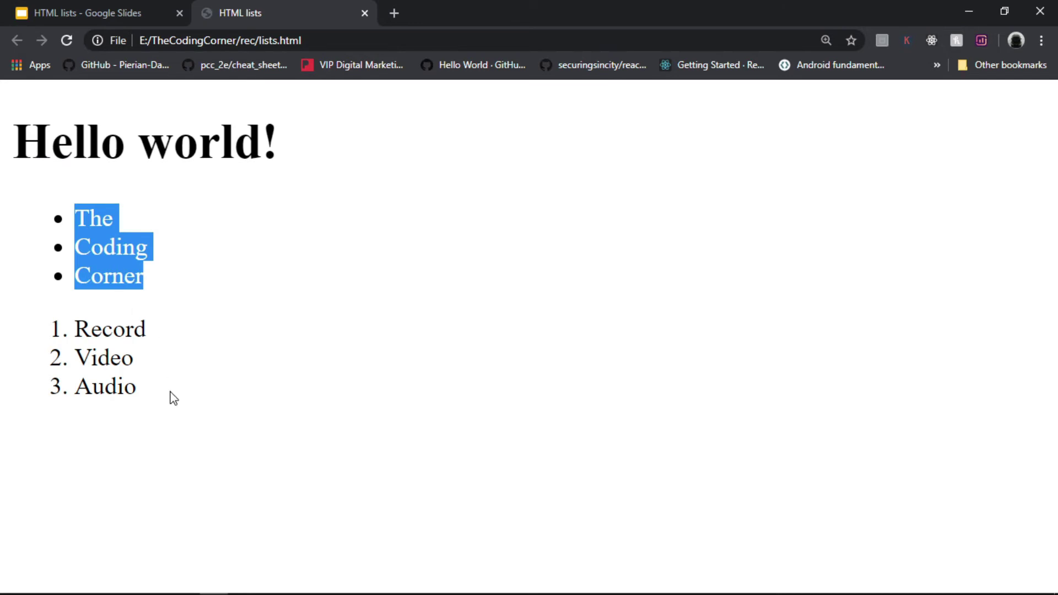
pyautogui.moveTo(137, 389); pyautogui.dragTo(74, 339)
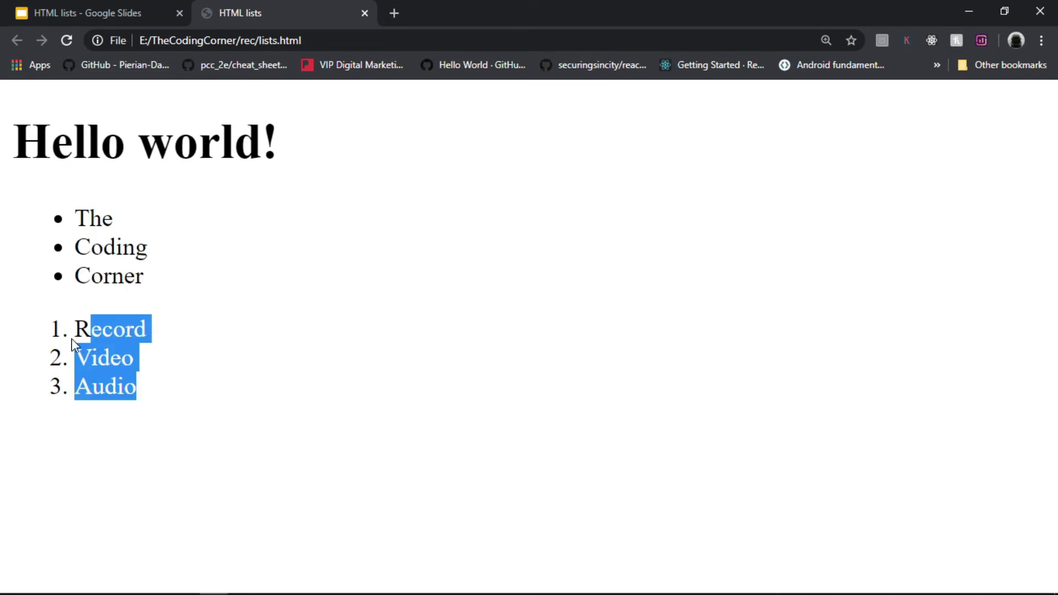
pyautogui.click(187, 380)
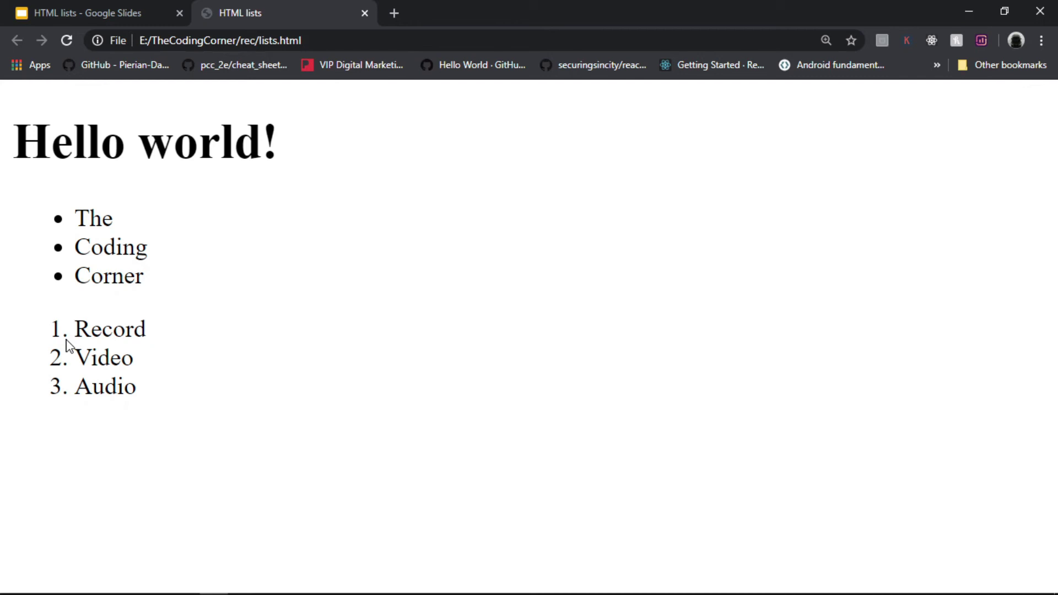
pyautogui.hotkey('alt', 'Tab')
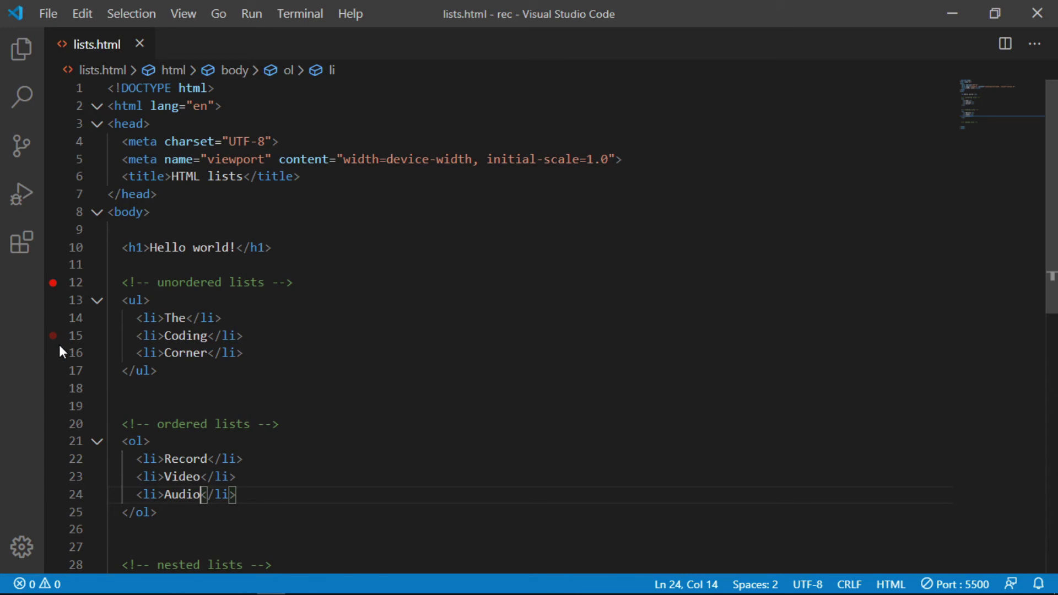
pyautogui.scroll(-3, 245, 465)
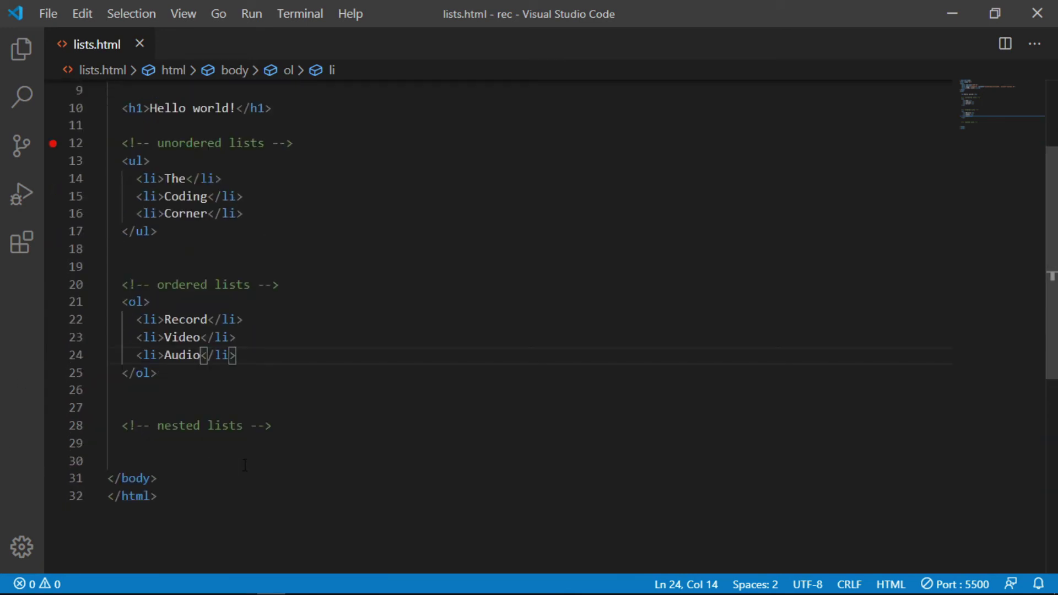
# Step: Add a <ul> under the nested lists comment with a TheCodingCorner item opened for content
pyautogui.click(273, 426)
pyautogui.press('Return')
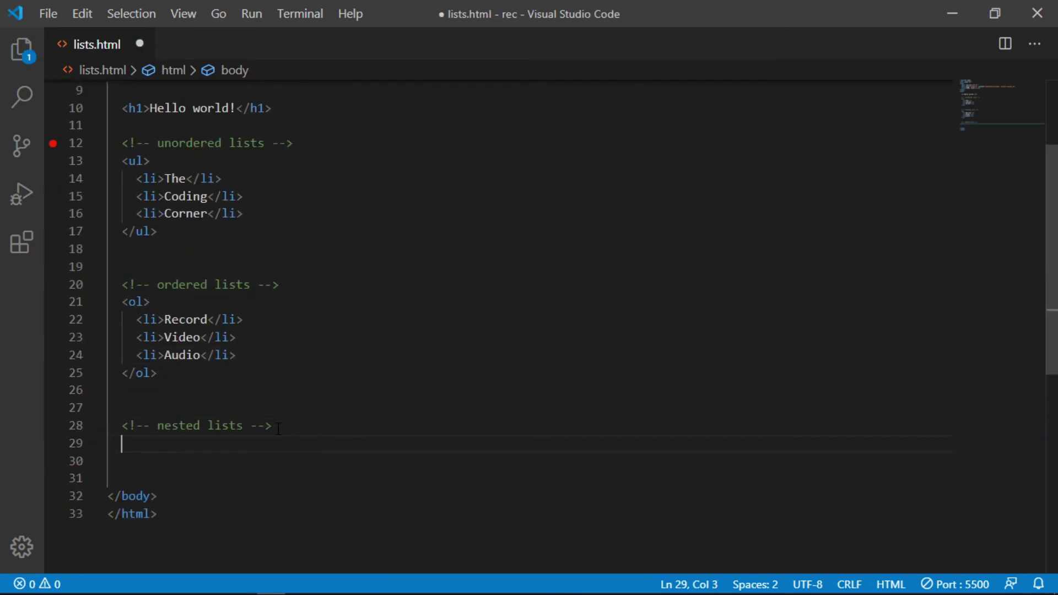
pyautogui.write('<ul')
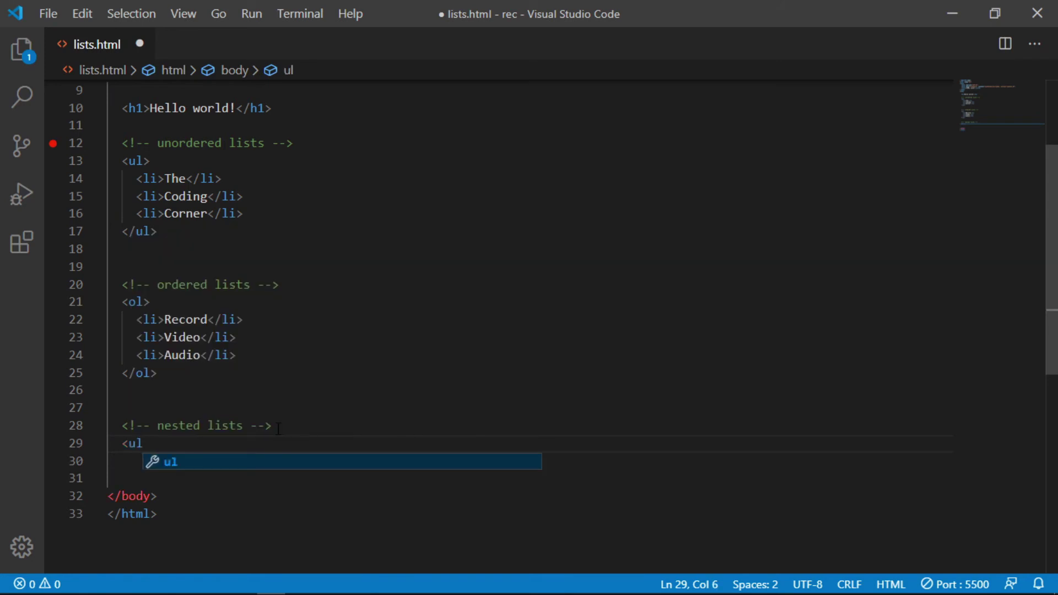
pyautogui.write('></ul>')
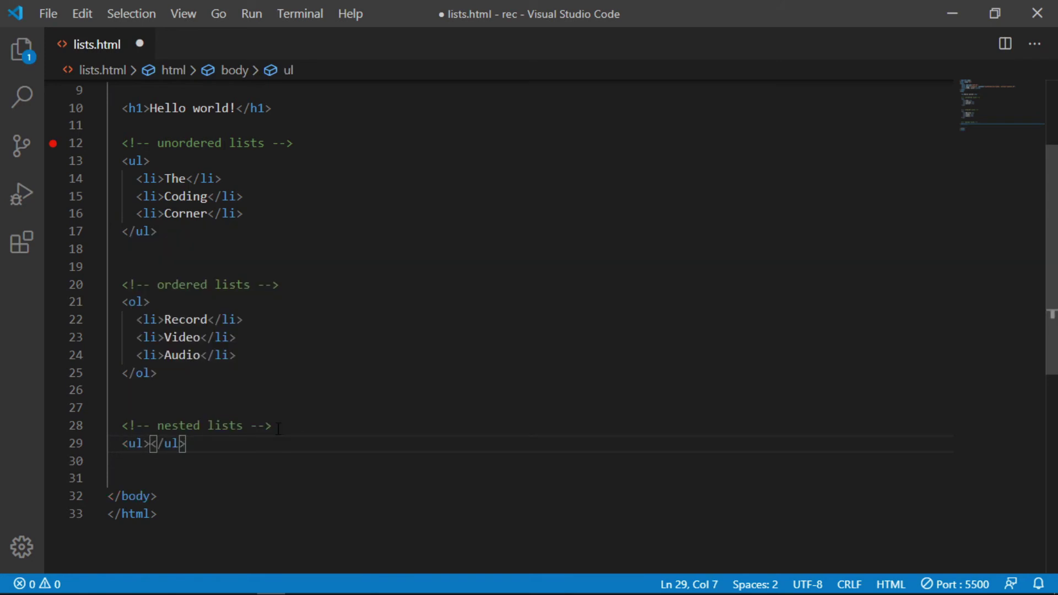
pyautogui.press('Return')
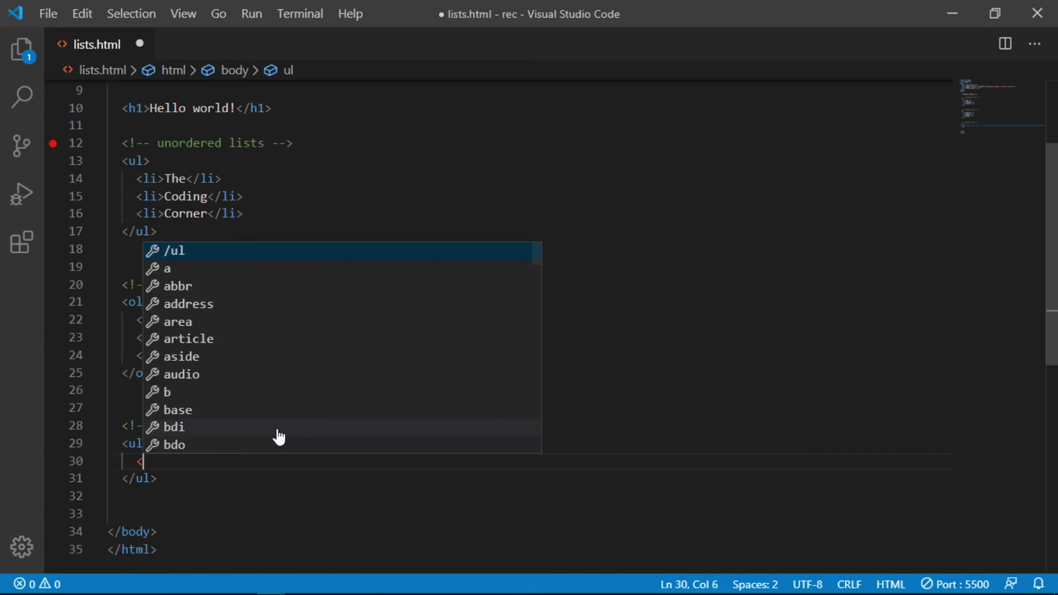
pyautogui.write('<li>')
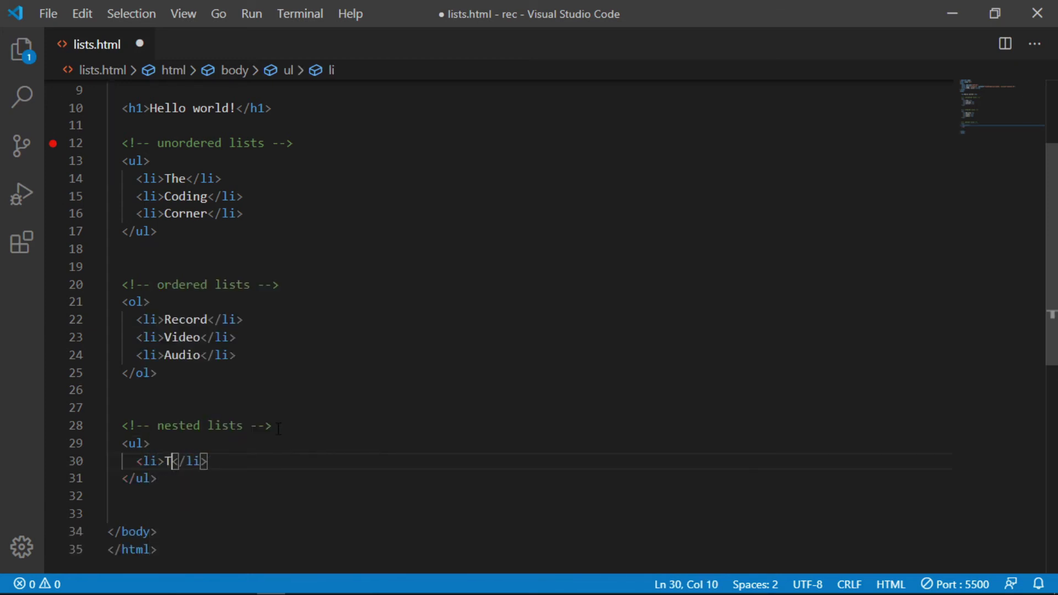
pyautogui.write('TheCodingCO')
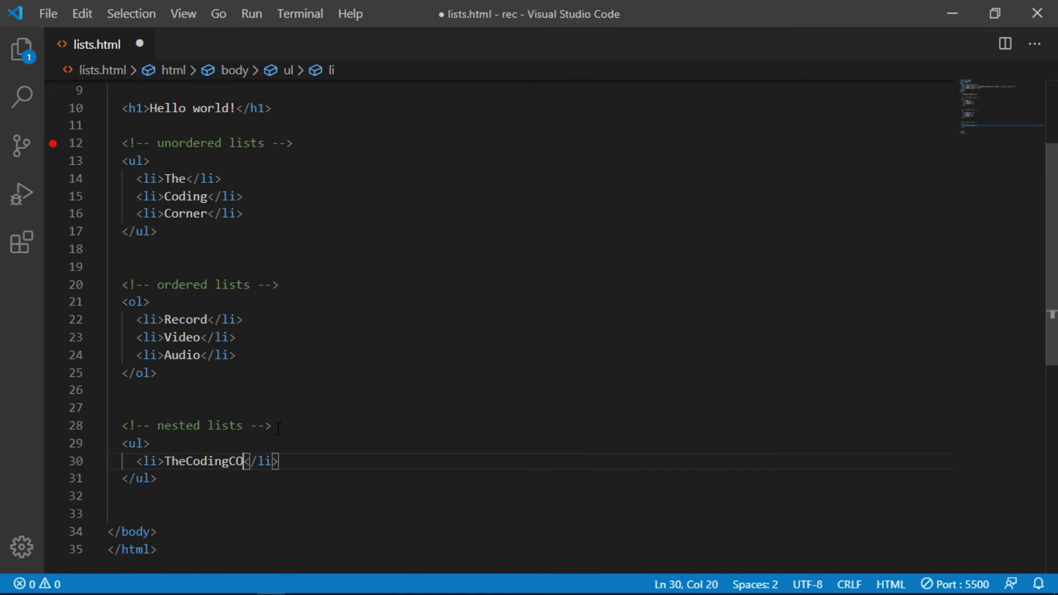
pyautogui.write('rne')
pyautogui.press('BackSpace')
pyautogui.press('BackSpace')
pyautogui.press('BackSpace')
pyautogui.press('BackSpace')
pyautogui.write('orner')
pyautogui.press('Return')
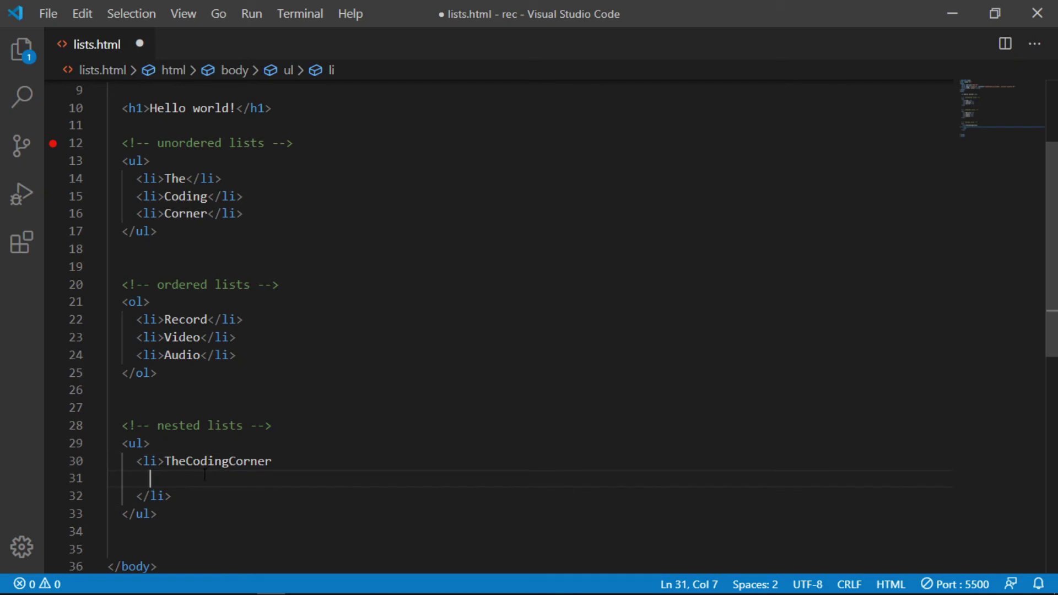
# Step: Highlight the TheCodingCorner text and its opening and closing li tags
pyautogui.doubleClick(175, 464)
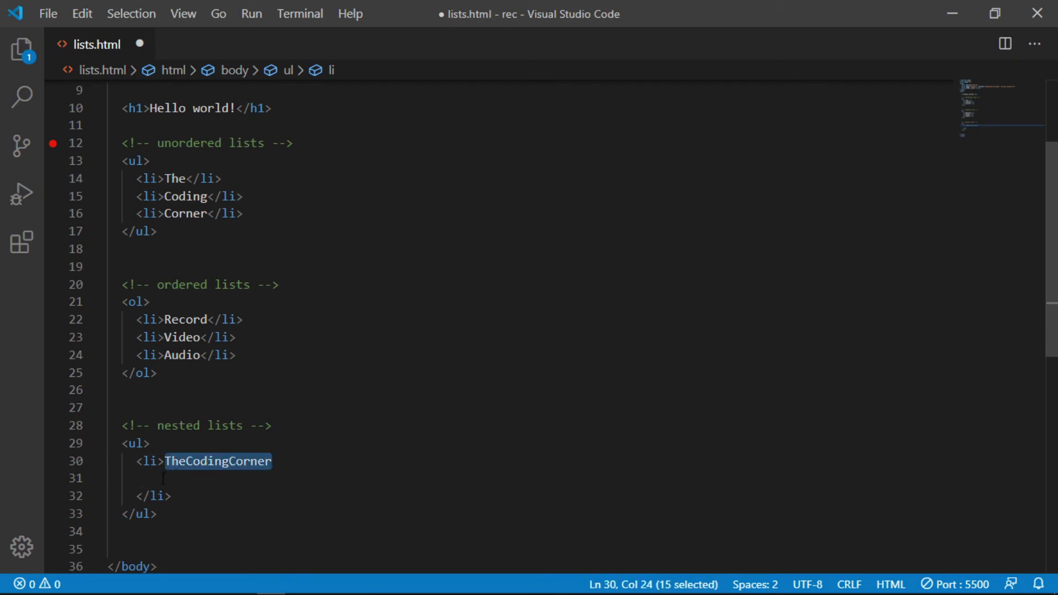
pyautogui.click(161, 479)
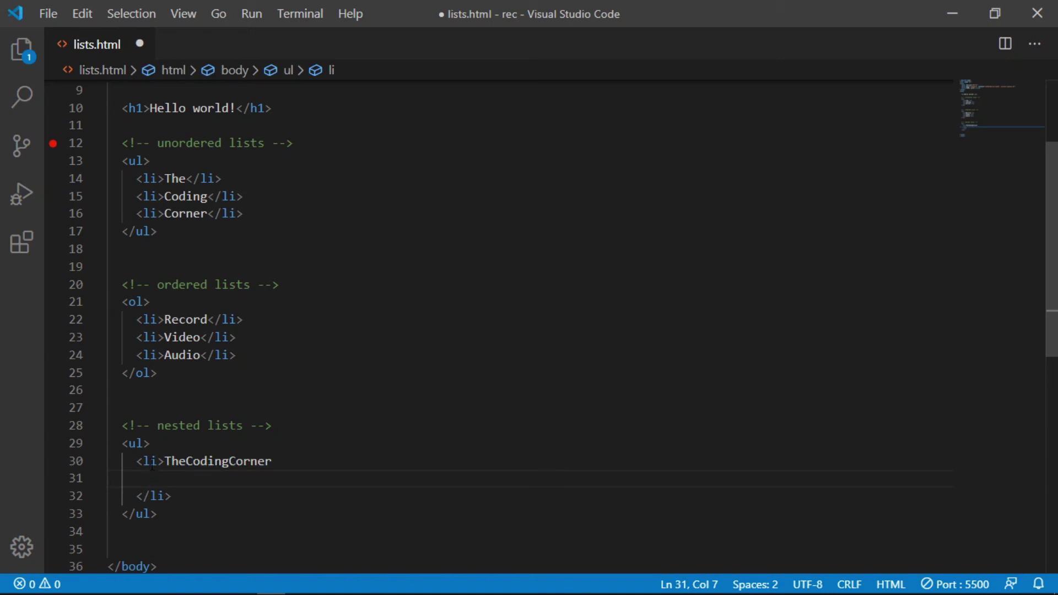
pyautogui.doubleClick(151, 461)
pyautogui.doubleClick(159, 496)
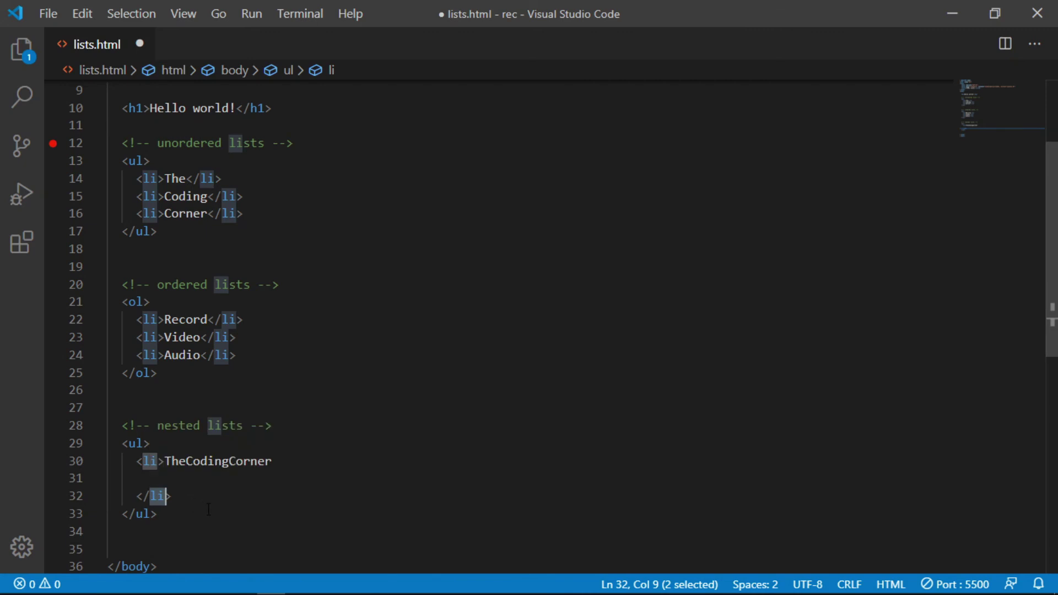
# Step: Put an <ol> with Record video and Record audio inside TheCodingCorner, save, and switch to Chrome
pyautogui.click(200, 480)
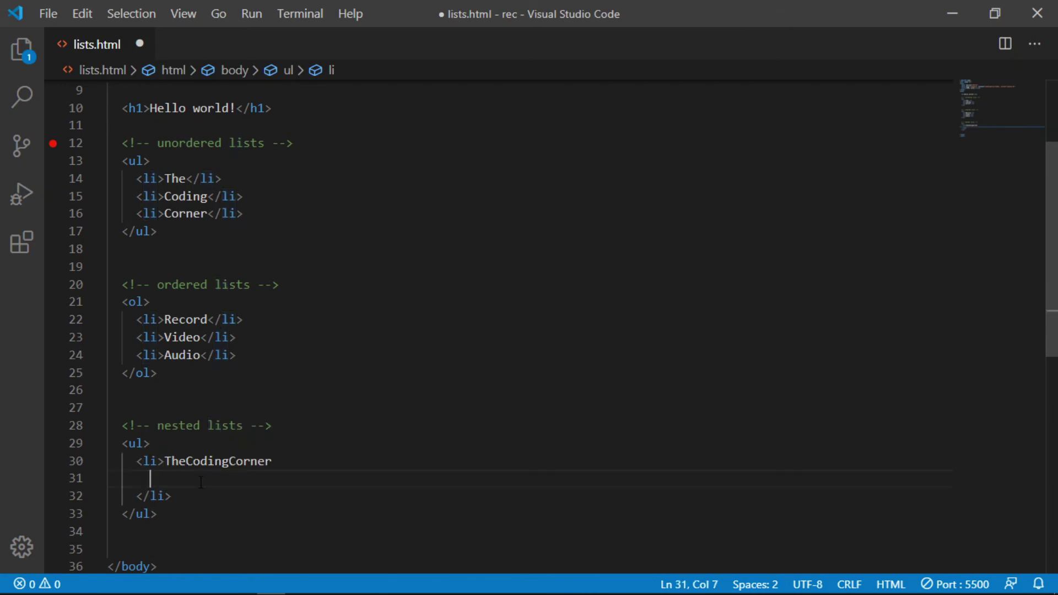
pyautogui.write('<')
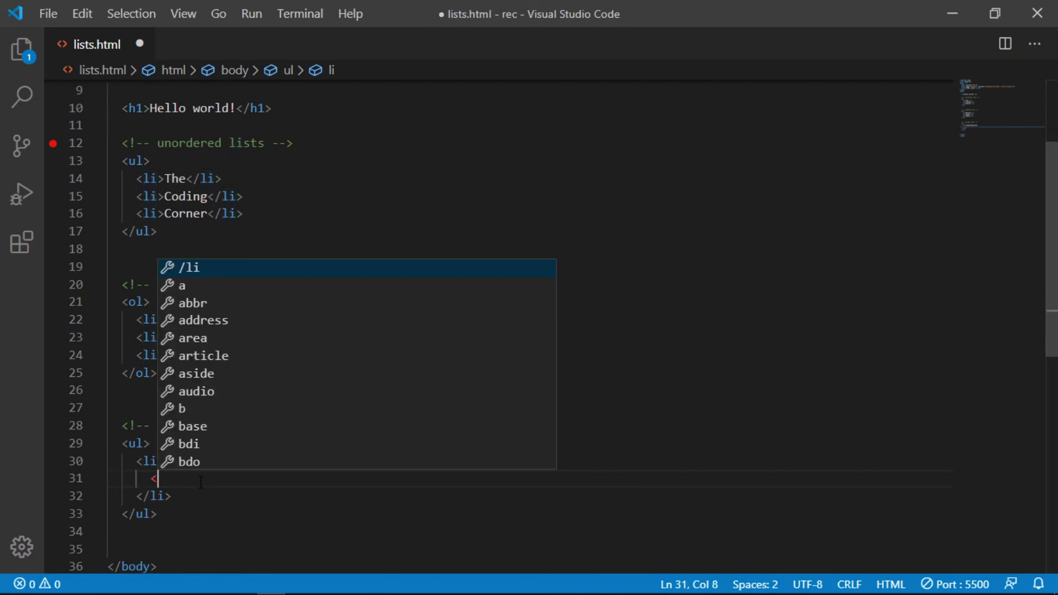
pyautogui.write('ol></ol>')
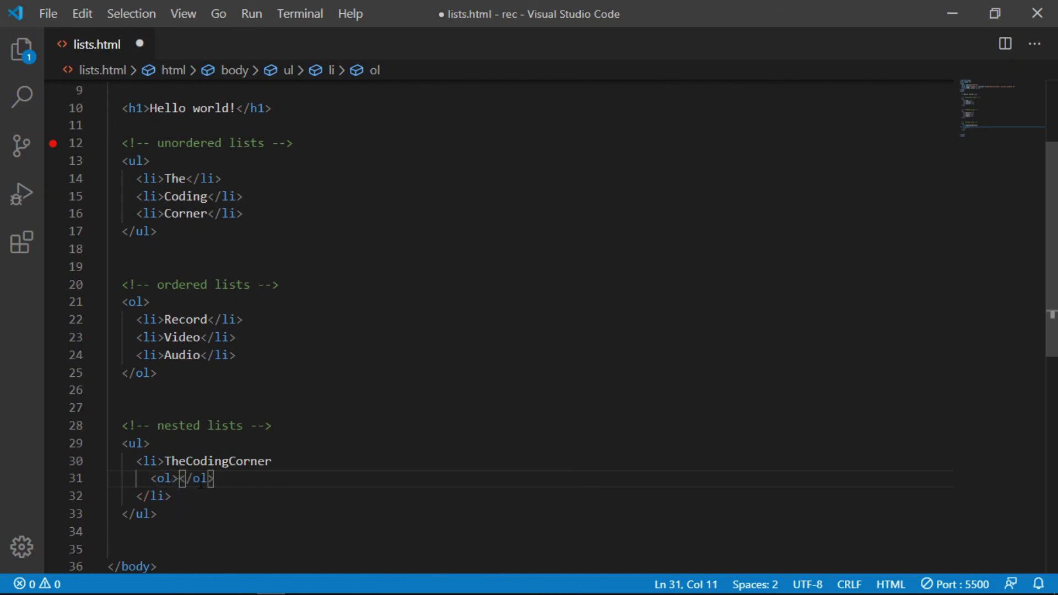
pyautogui.press('Return')
pyautogui.write('<li')
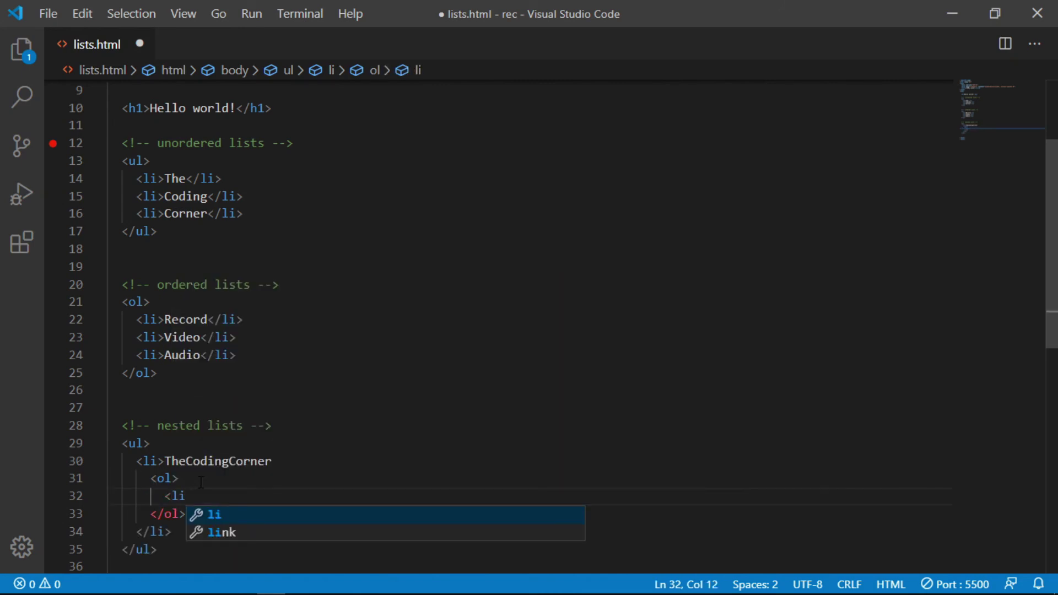
pyautogui.write('></li>')
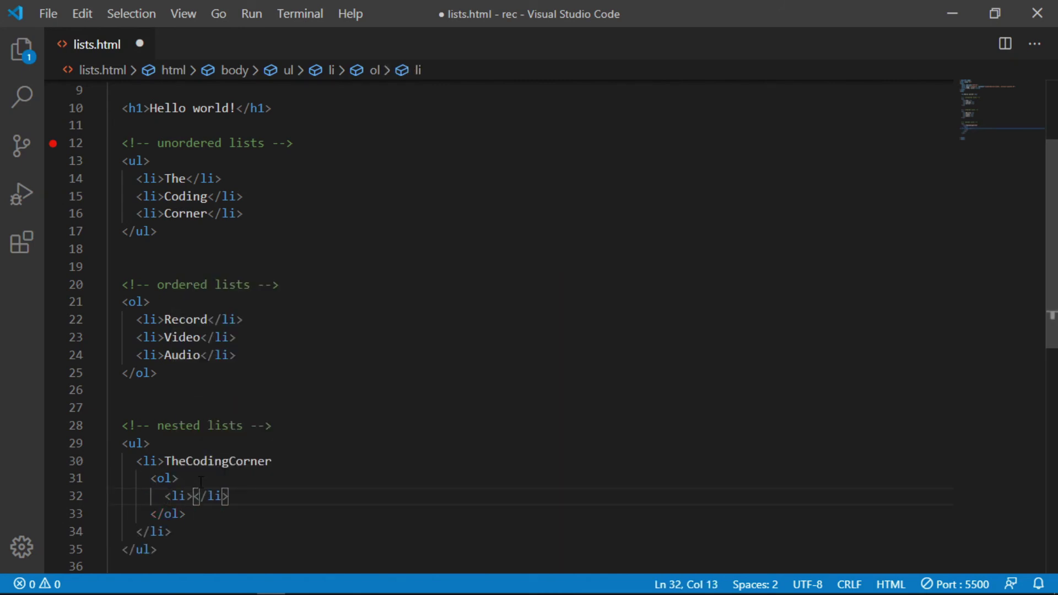
pyautogui.write('Record')
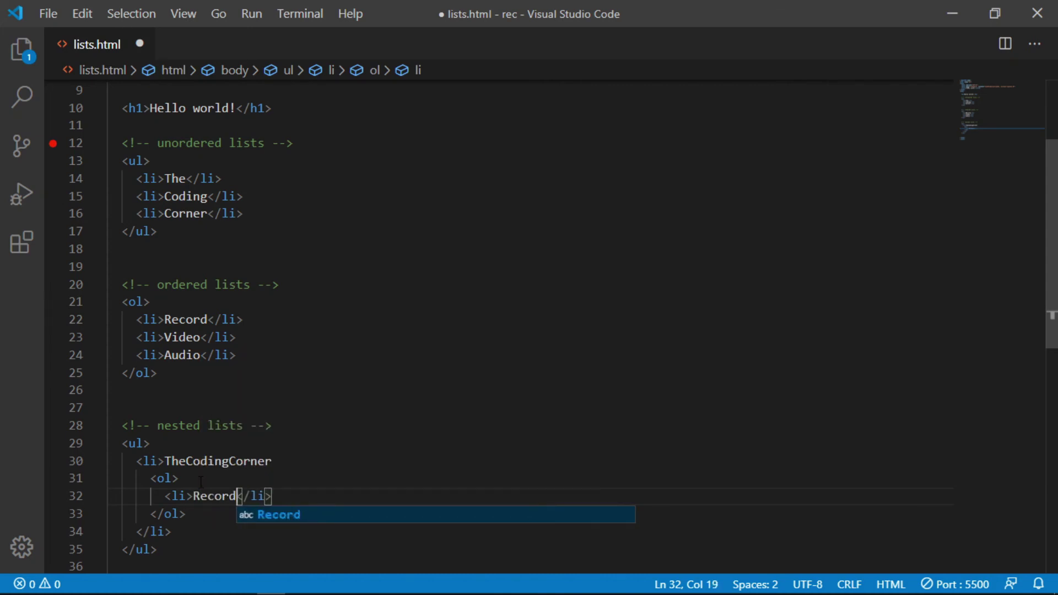
pyautogui.write(' vide')
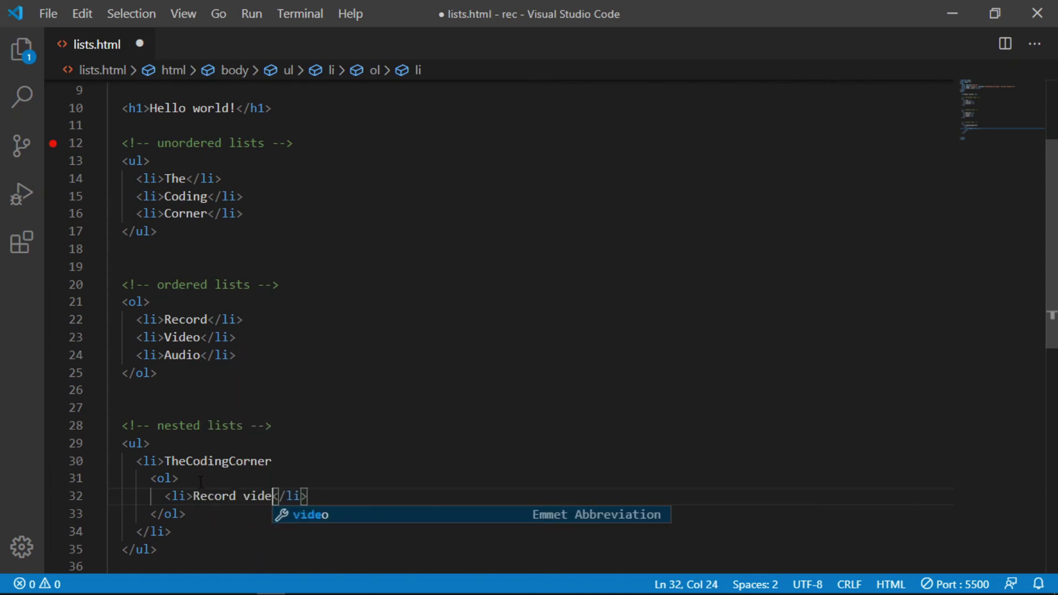
pyautogui.write('o')
pyautogui.press('End')
pyautogui.press('Return')
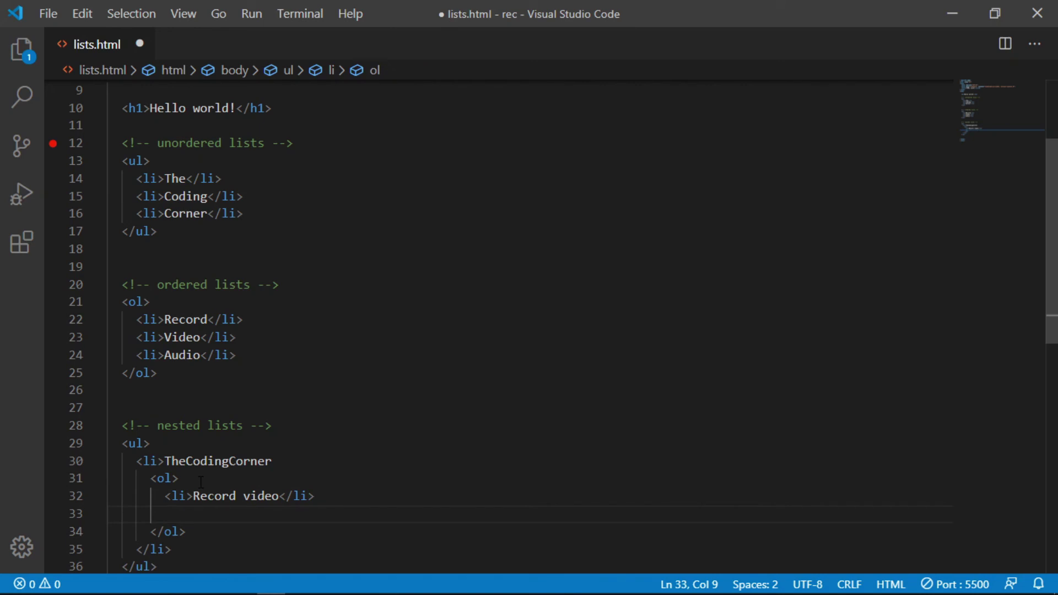
pyautogui.write('li')
pyautogui.press('Tab')
pyautogui.write('Rec')
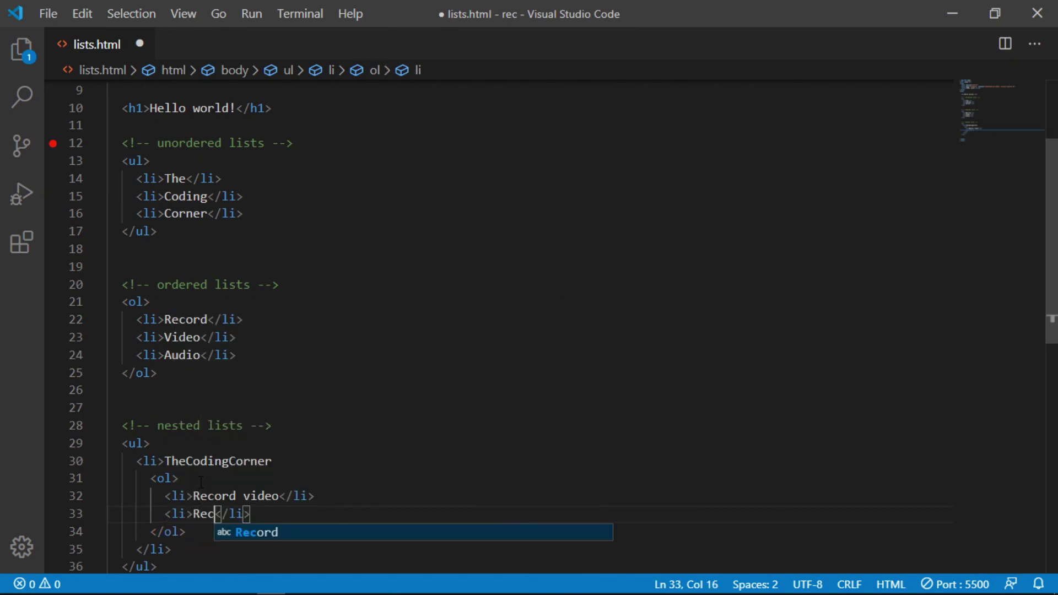
pyautogui.write('ord audi')
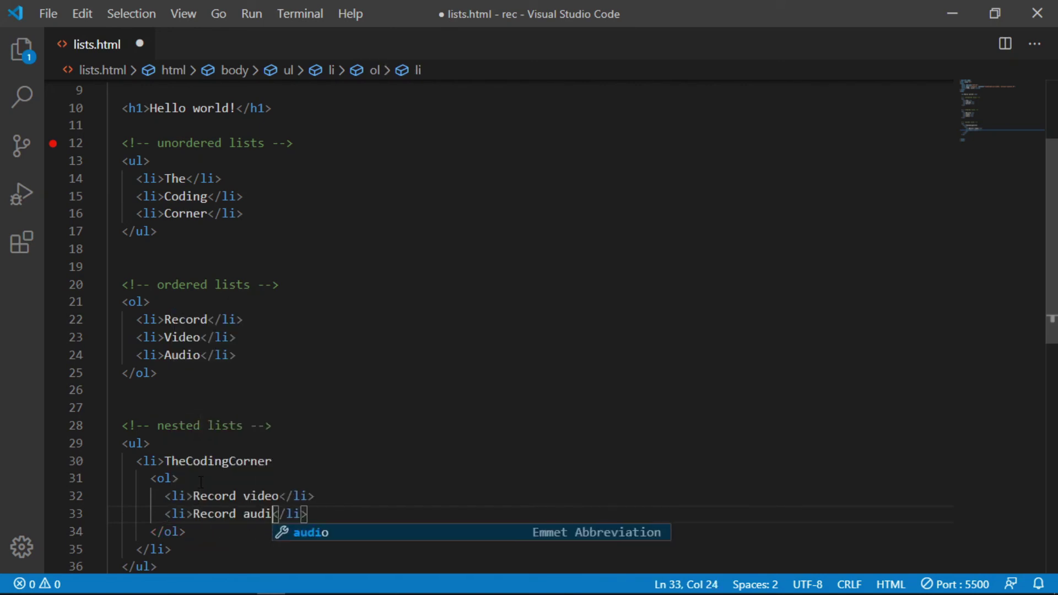
pyautogui.write('o')
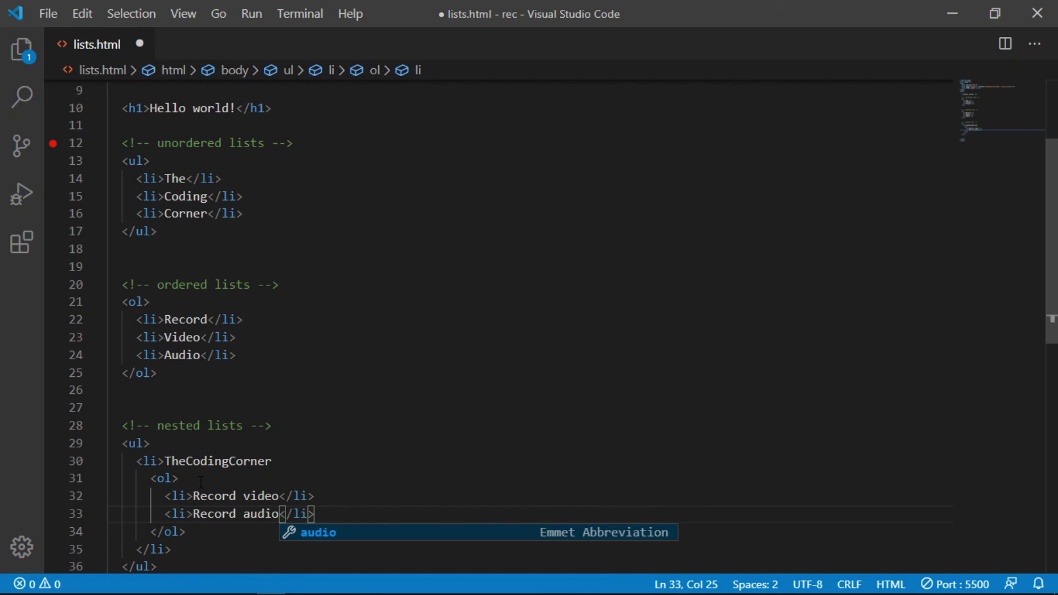
pyautogui.hotkey('ctrl', 's')
pyautogui.hotkey('alt', 'Tab')
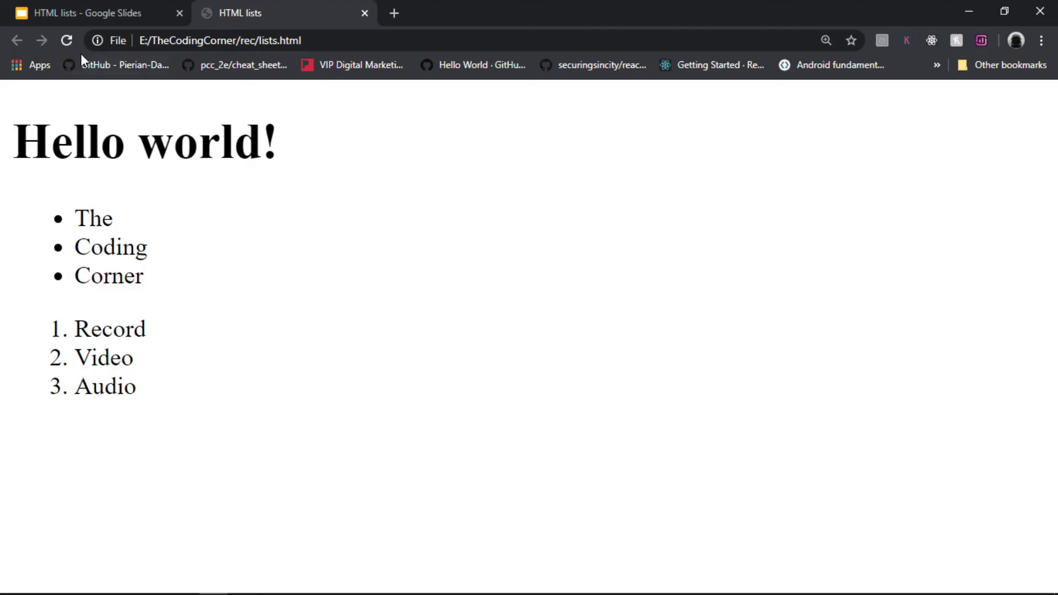
# Step: Reload the page and select the TheCodingCorner bullet with its numbered Record video/audio sublist
pyautogui.click(68, 41)
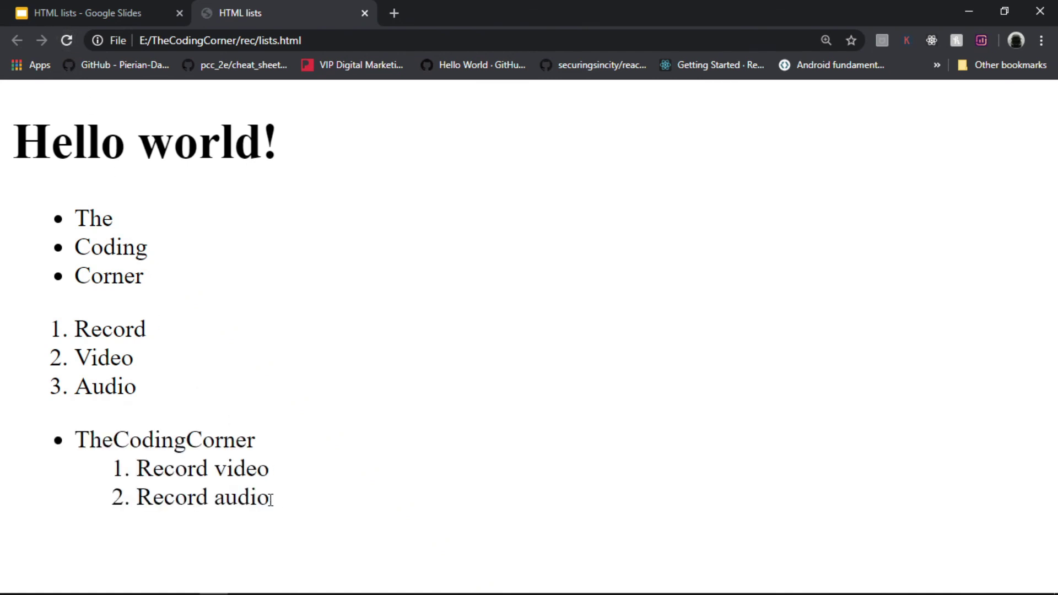
pyautogui.moveTo(272, 499); pyautogui.dragTo(80, 444)
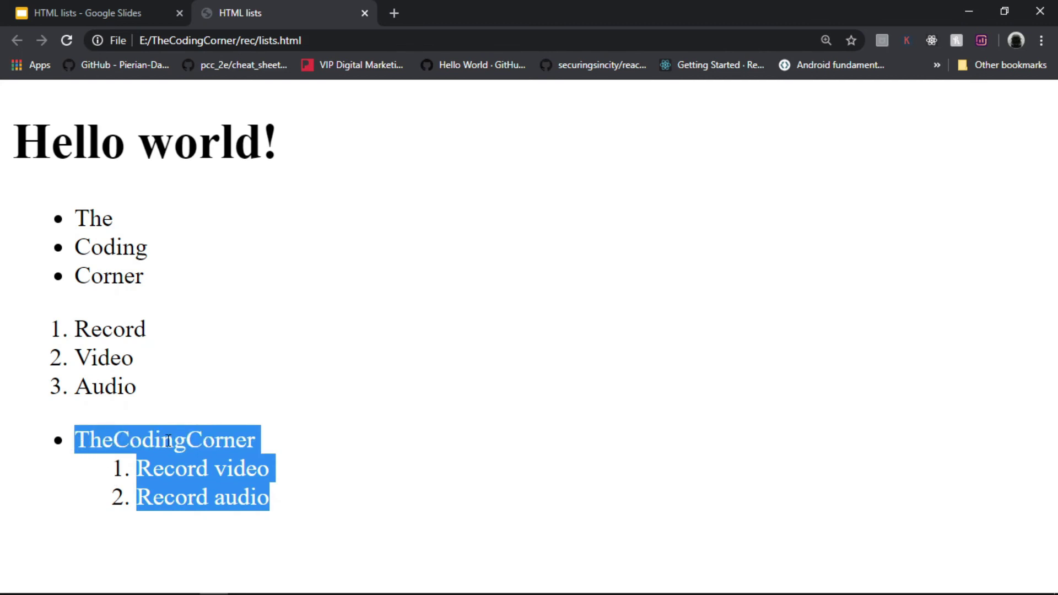
pyautogui.click(316, 447)
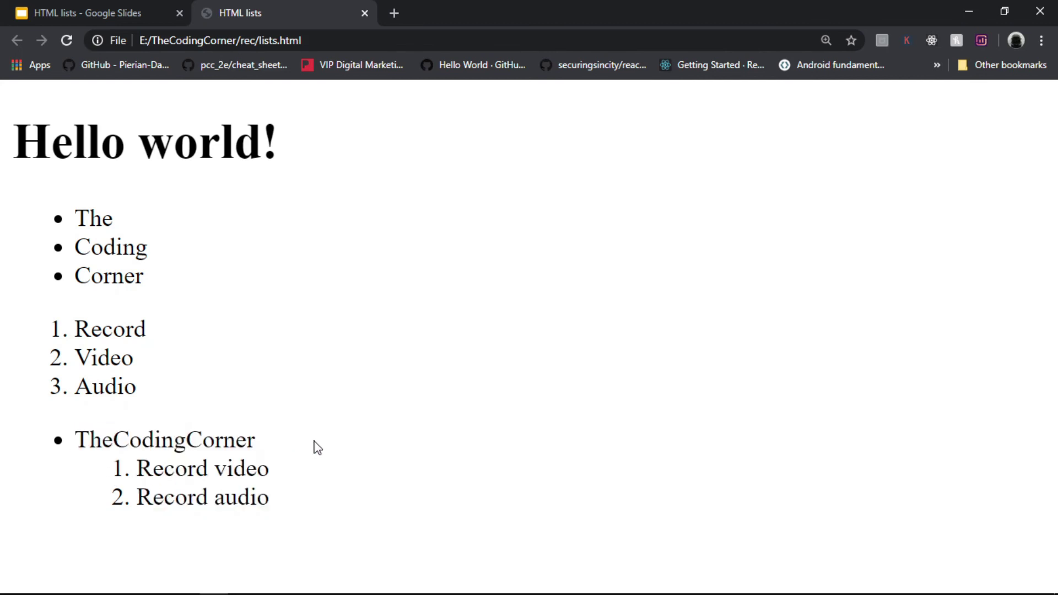